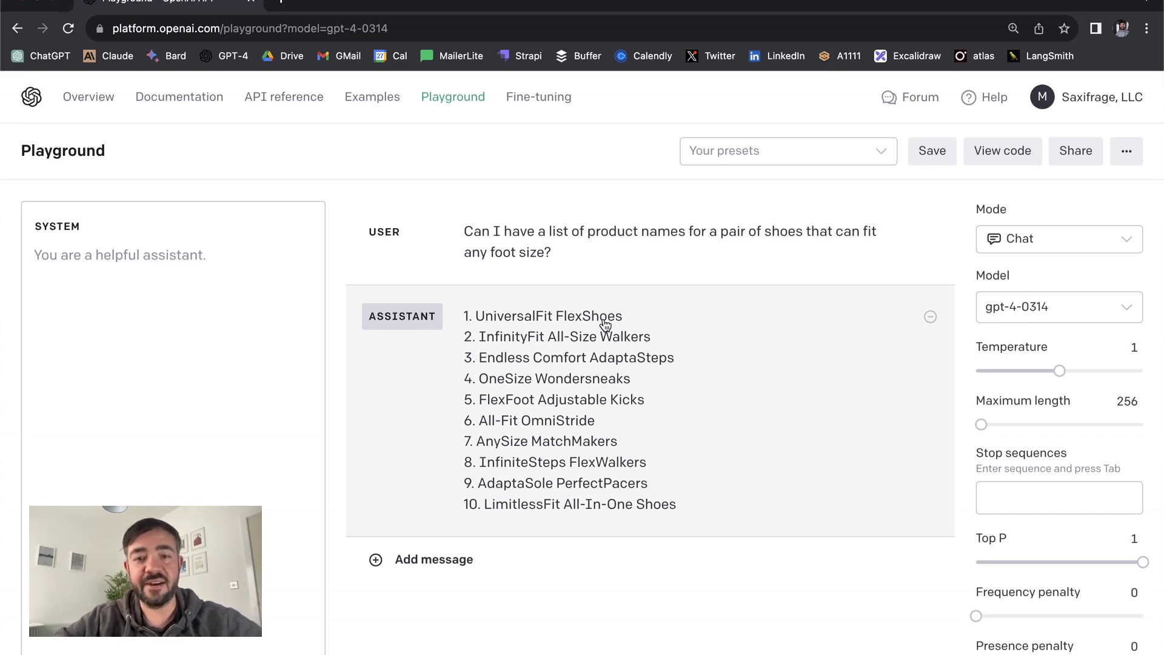
- Append 'A good name is:' with dash bullets Memorable, Easy to understand, Unique to the shoe-name question
click(557, 254)
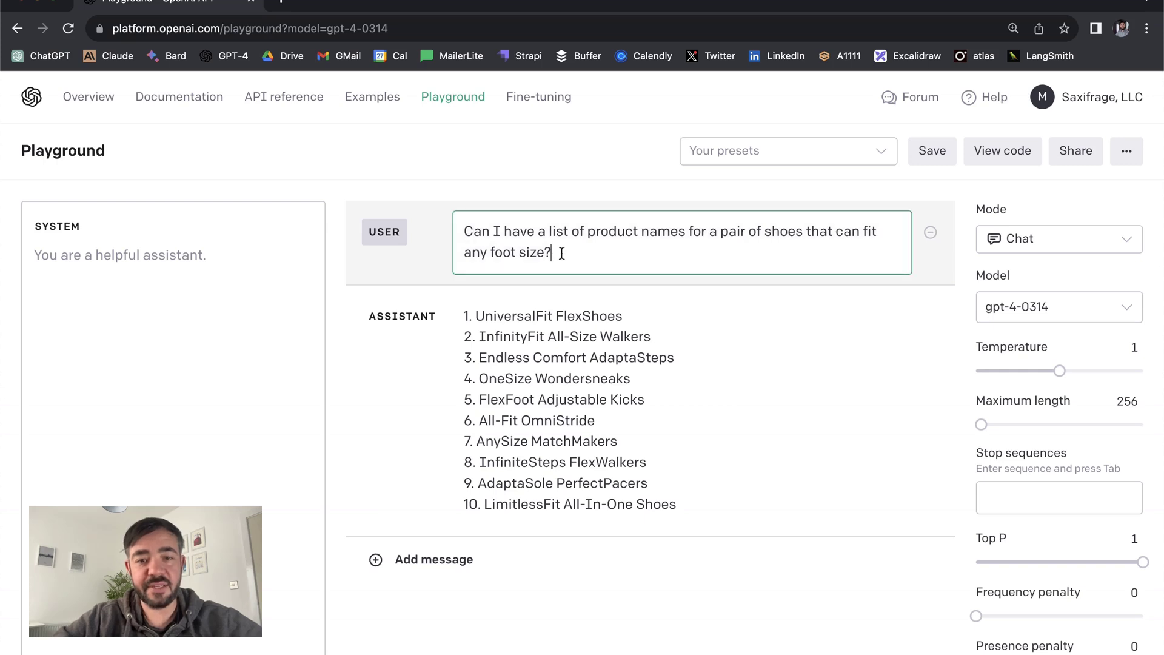
key(Return)
key(Return)
text(A good name is memorable)
key(Return)
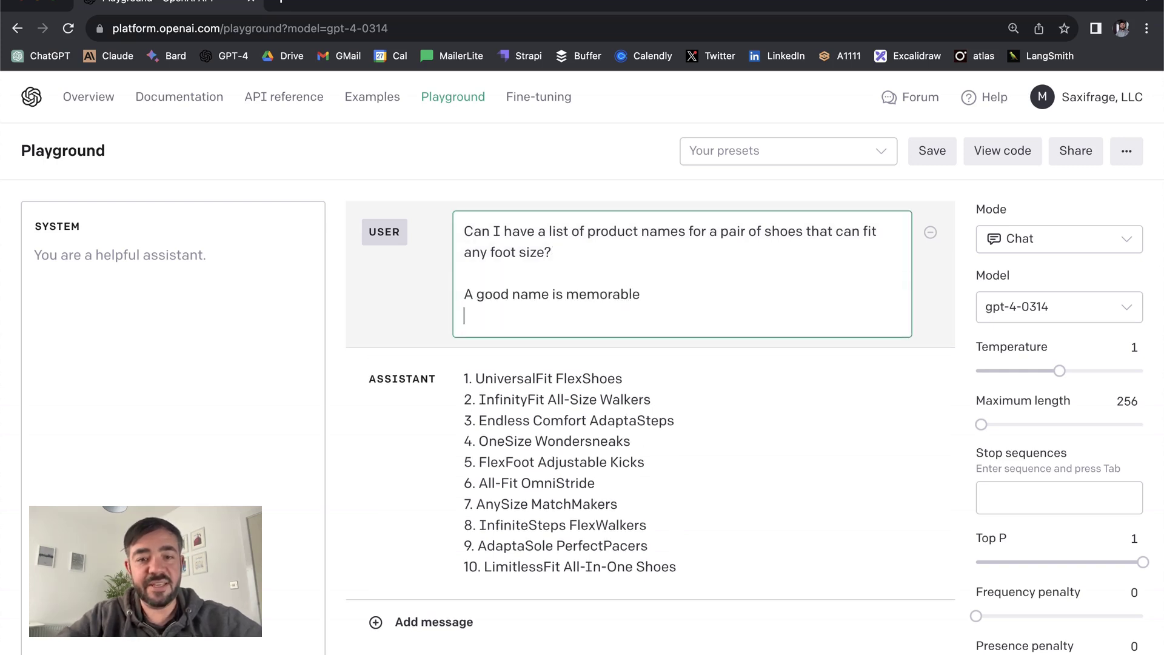
text(Easy to understand)
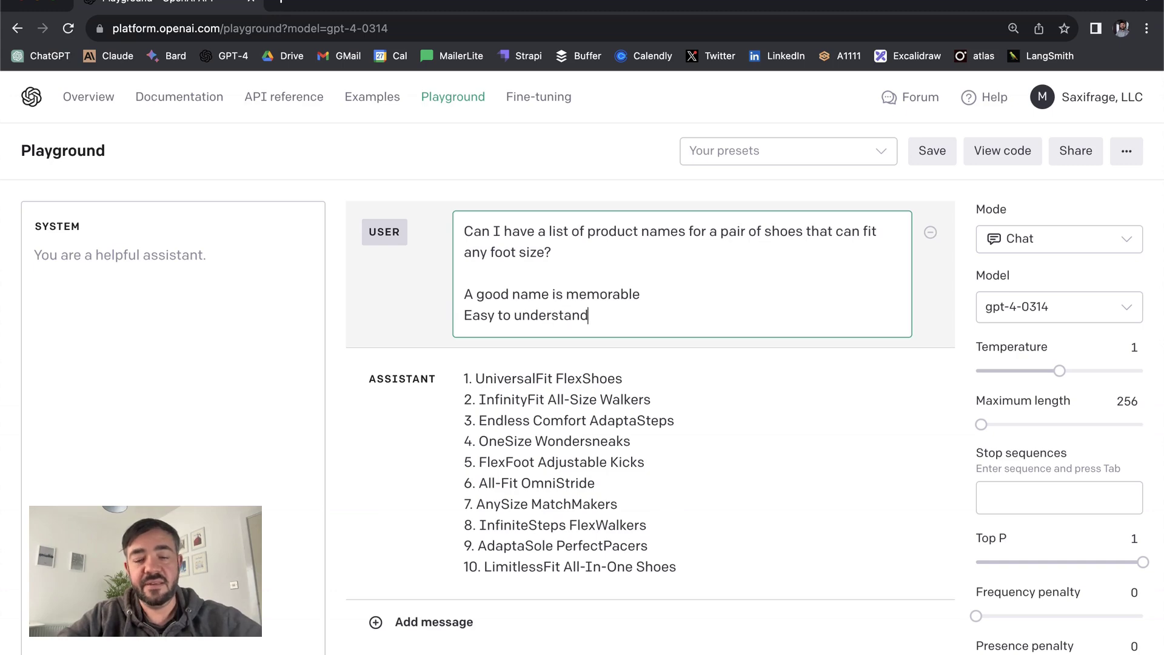
key(Return)
text(Unique)
click(550, 273)
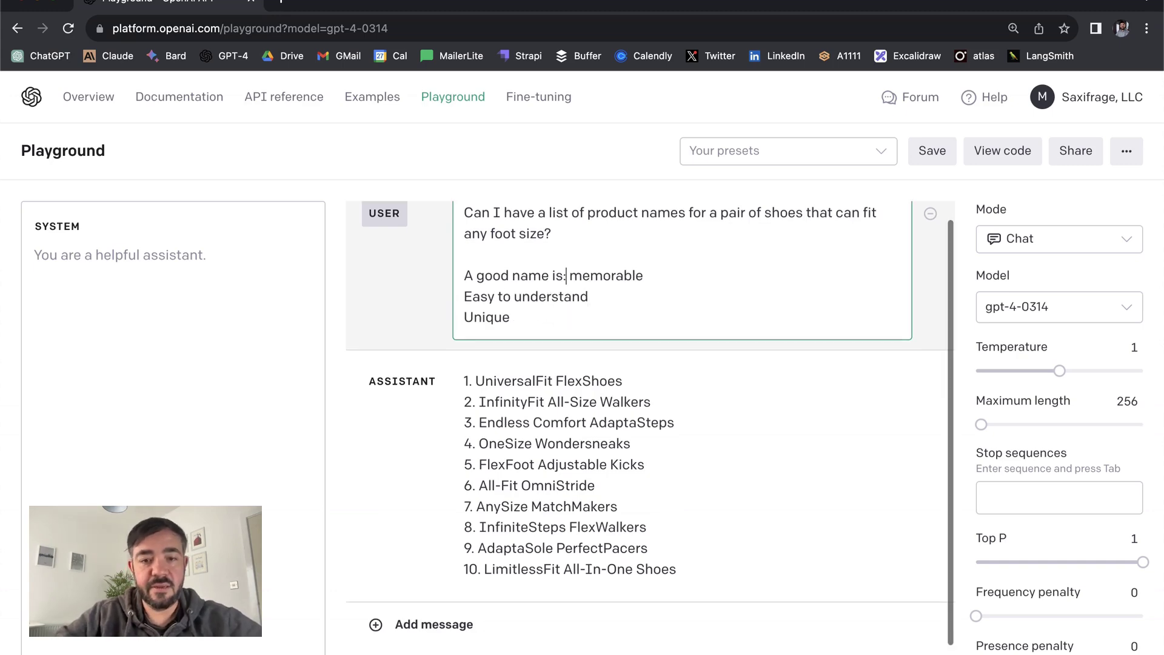
text(:)
key(Return)
key(Delete)
key(shift+Right)
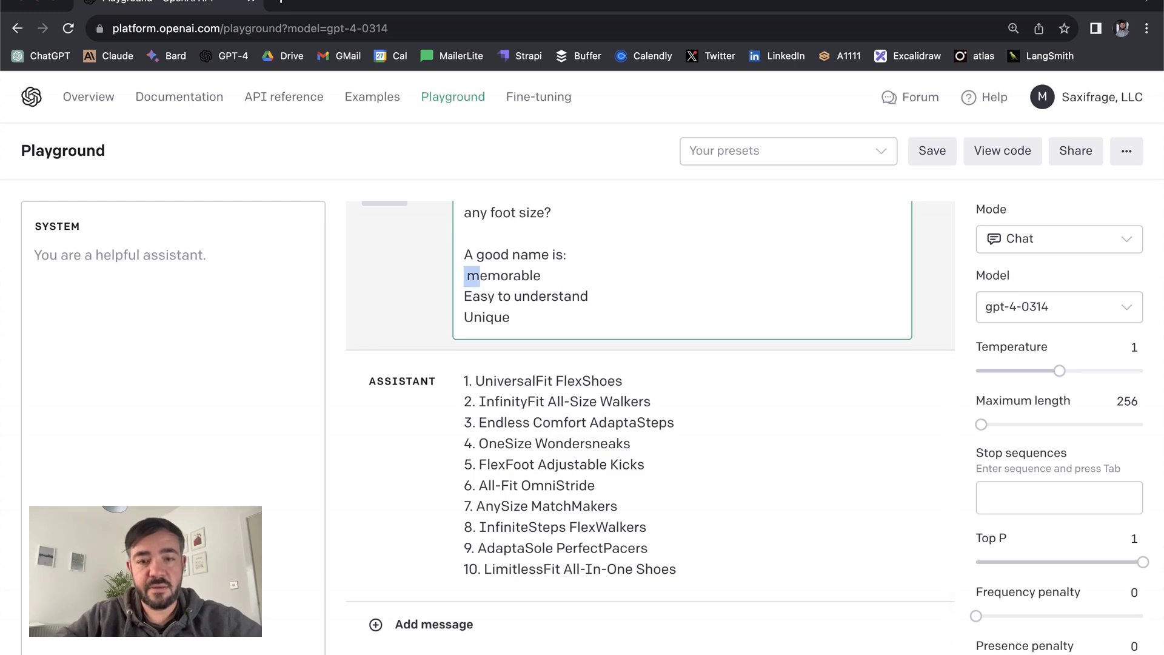
text(M)
text(-)
key(Down)
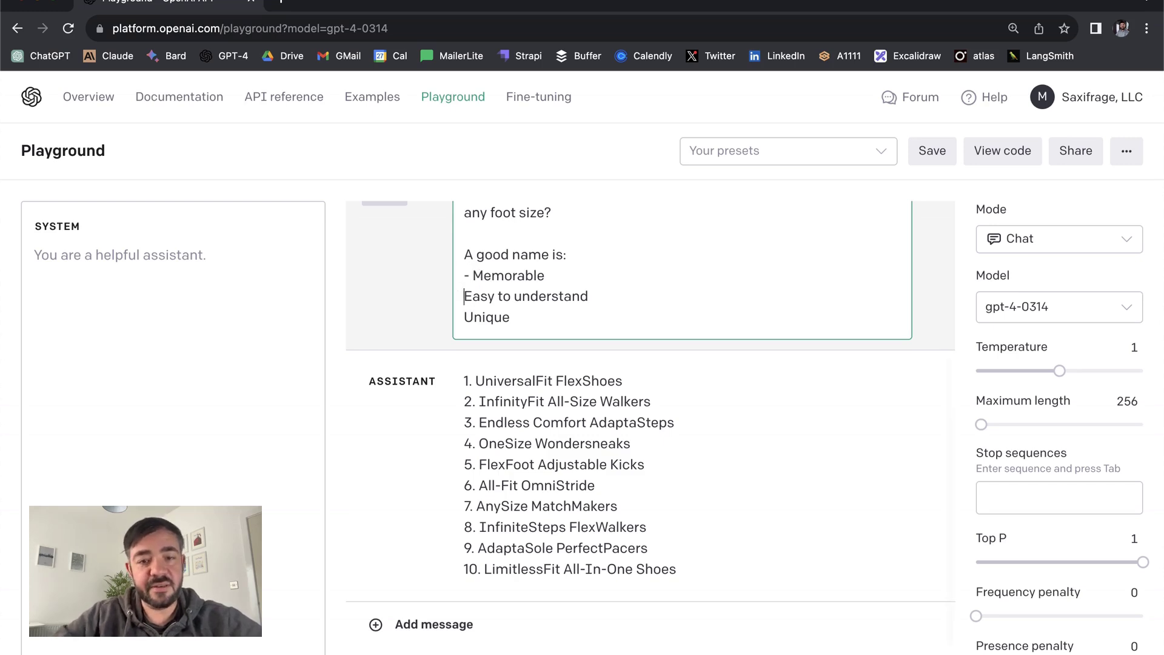
text(-)
key(Down)
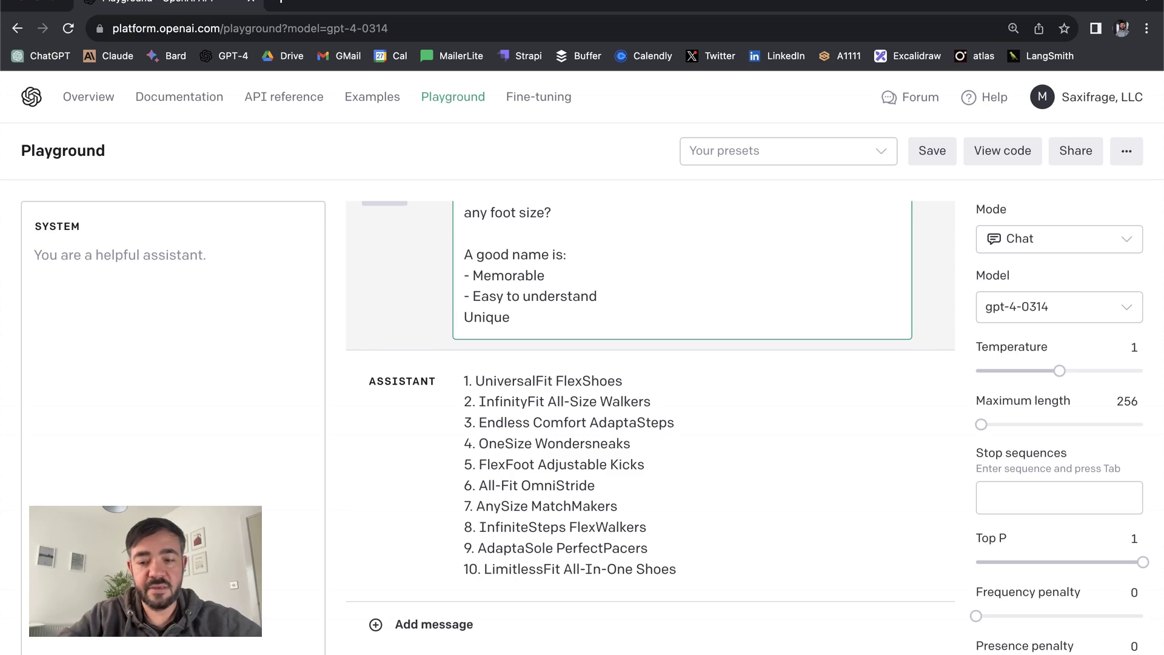
text(-)
- Remove GPT-4's old ten-name reply and resubmit the revised prompt
click(931, 385)
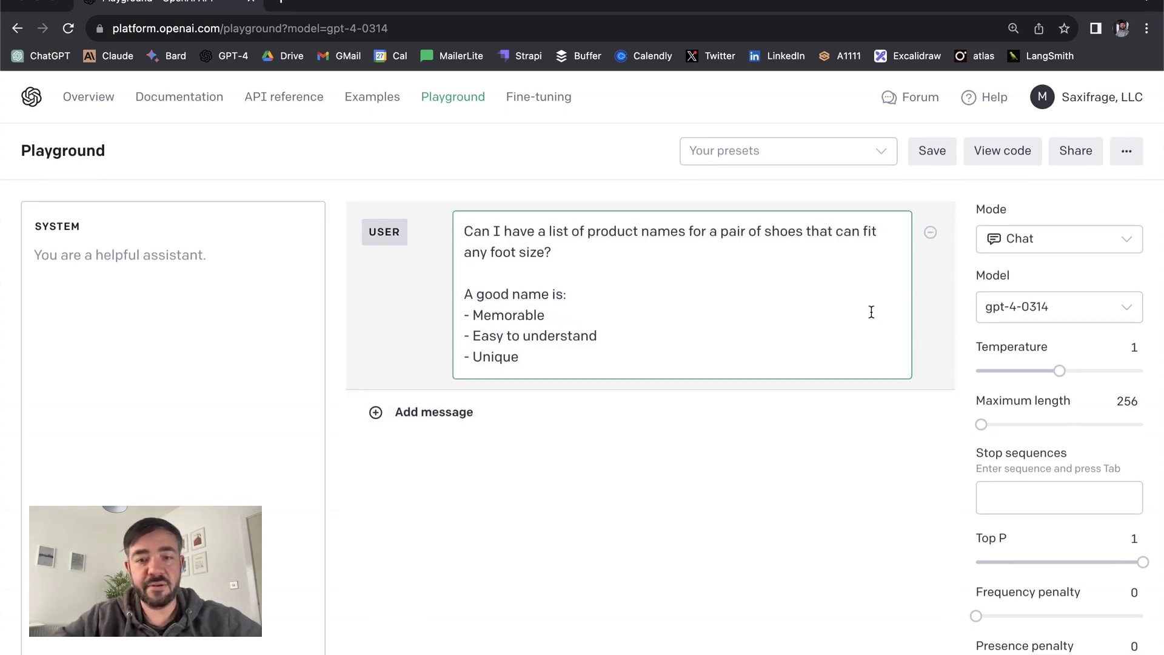
key(Escape)
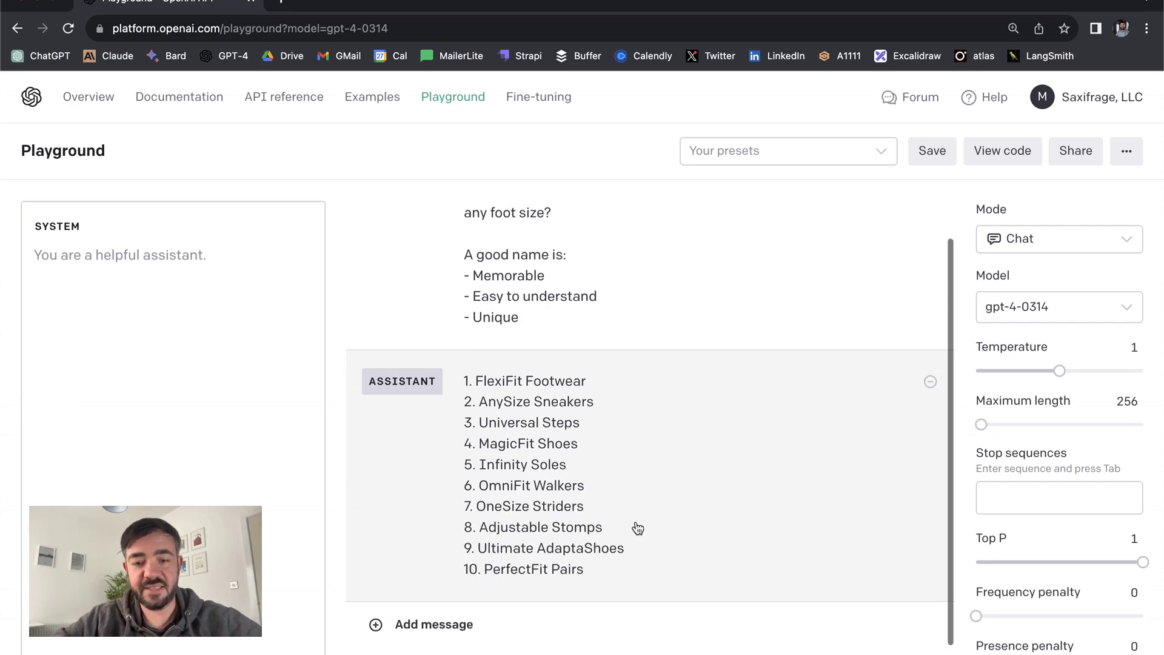
scroll(569, 410, up, 2)
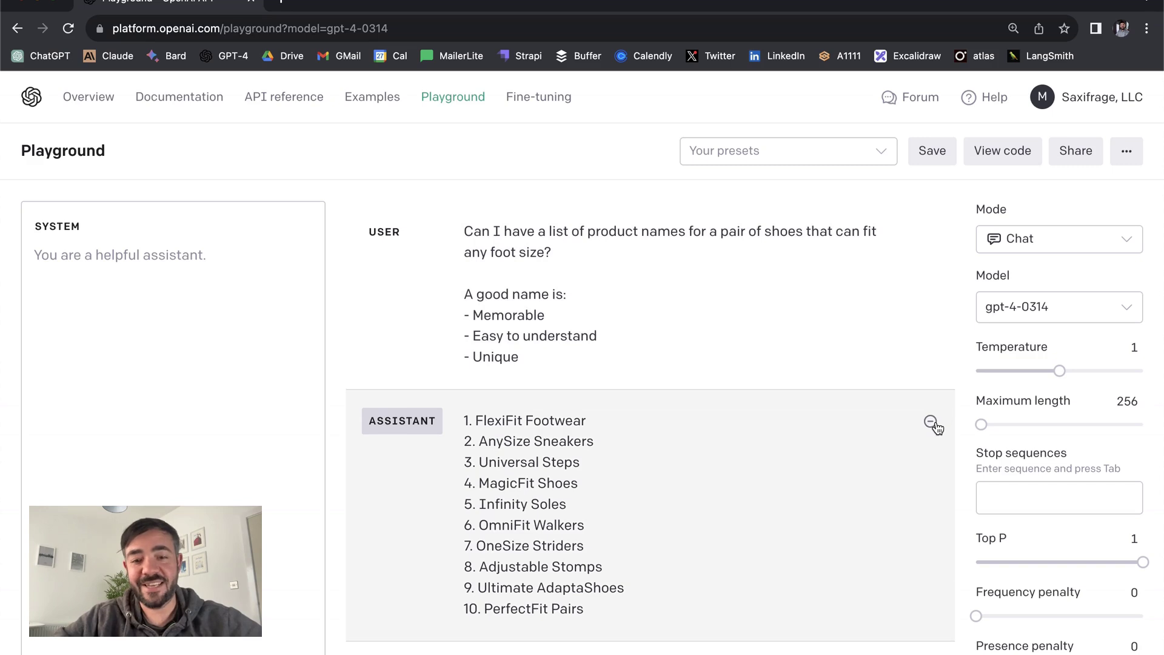
- Replace the prompt with 'Can you give me 5 tips on how to craft a good product name?' and submit it to GPT-4
click(931, 423)
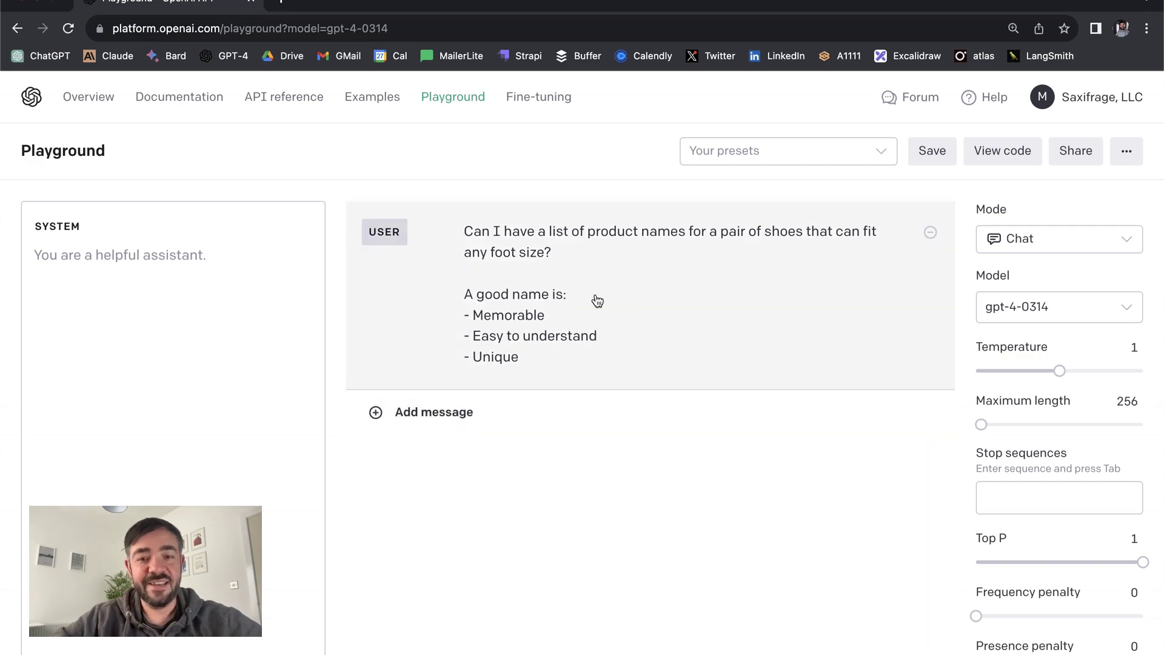
click(592, 335)
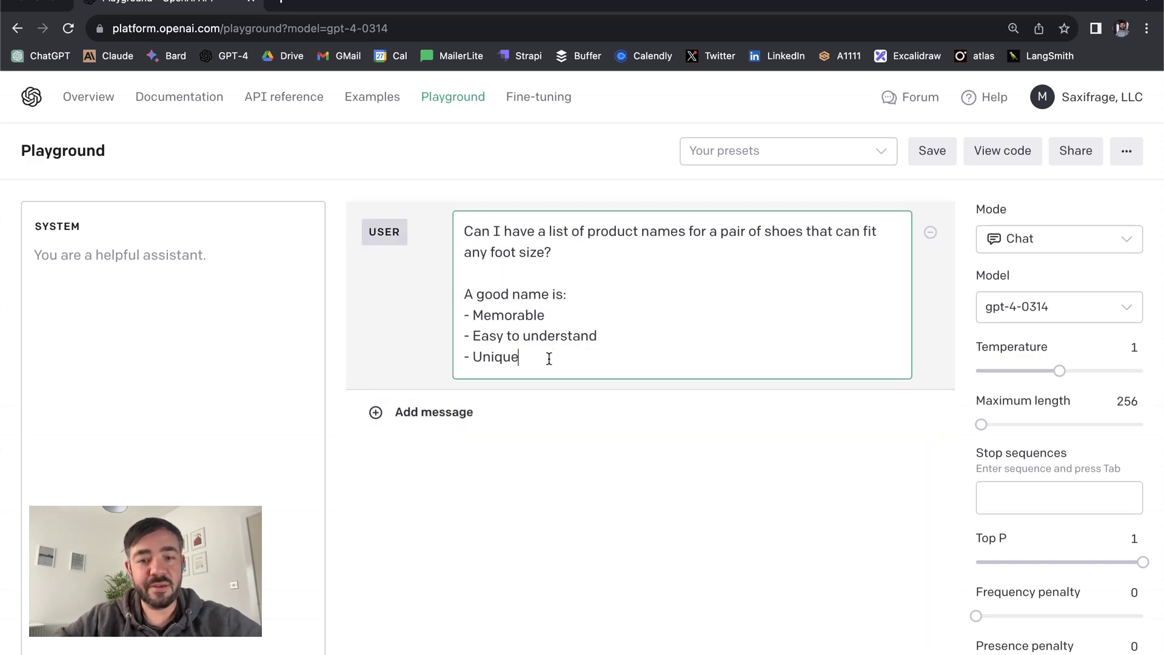
drag(533, 360, 425, 222)
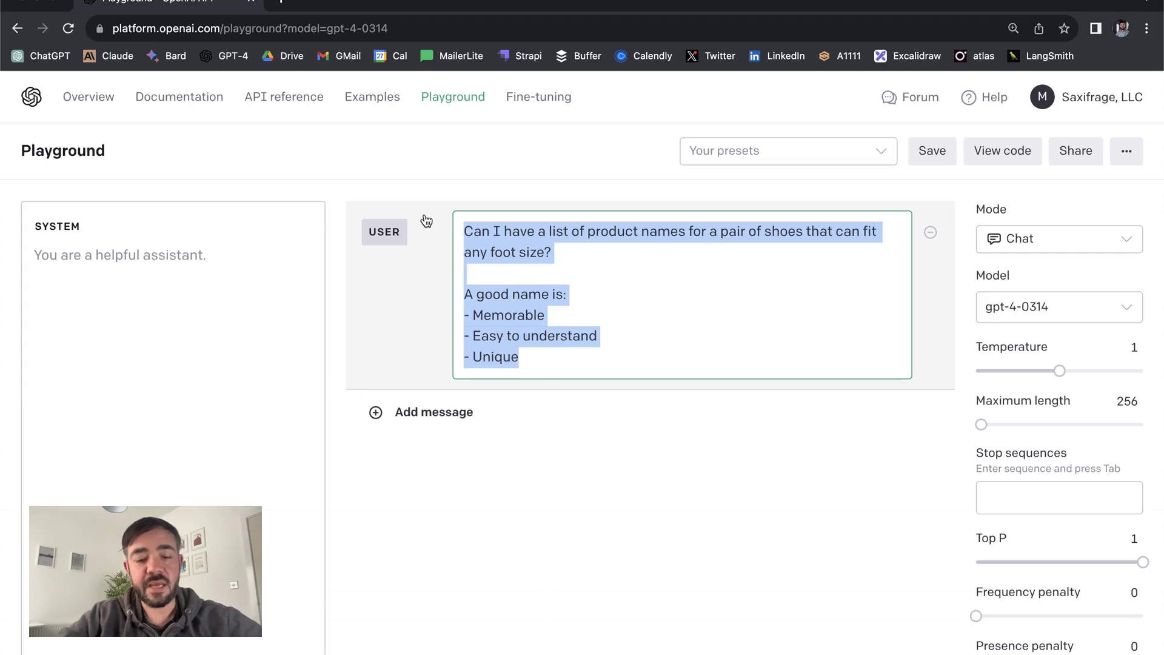
text(Can you give me some advic)
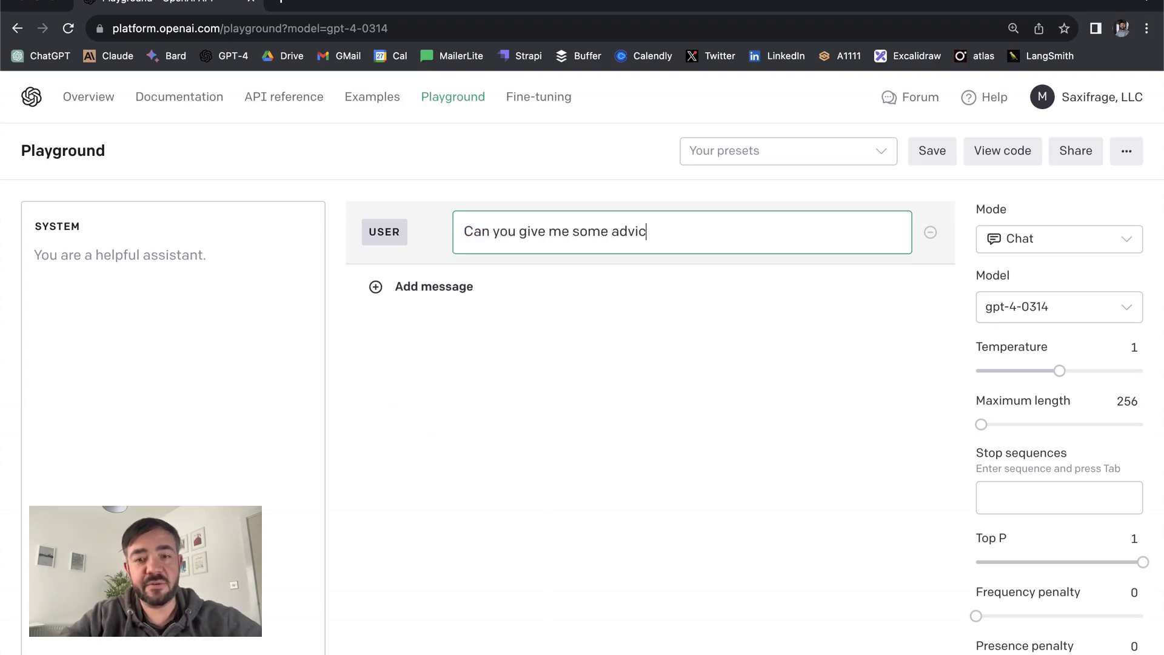
text(5)
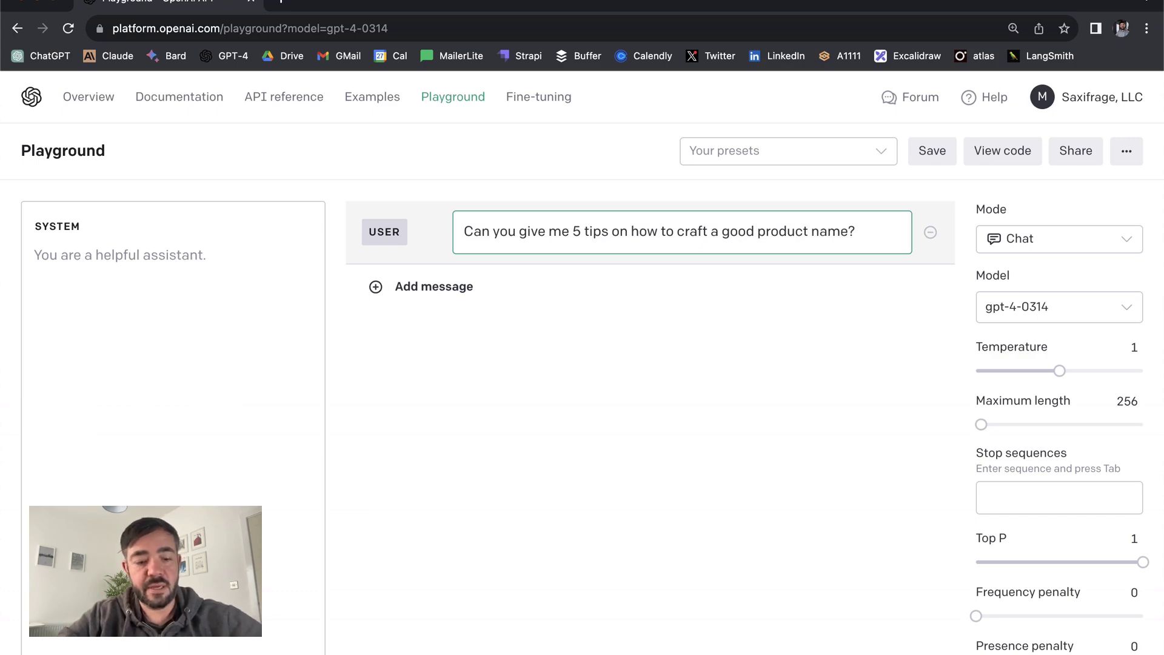
key(Return)
key(BackSpace)
key(Escape)
key(super+Return)
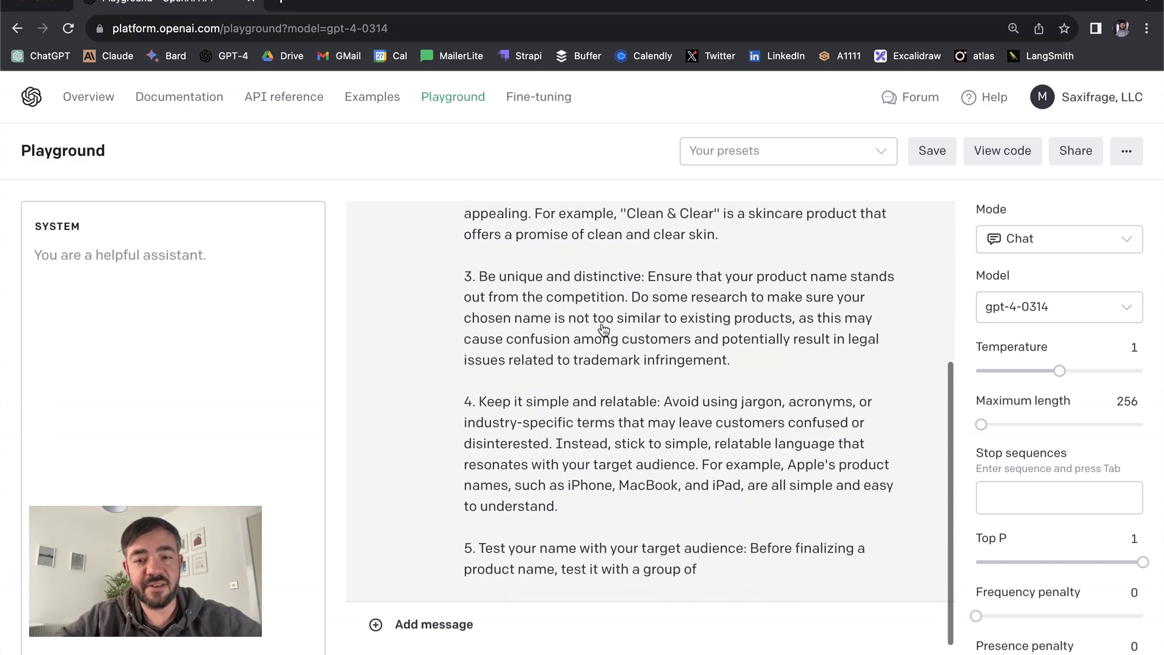
- Add a new user message after the tips asking for ten shoe product names
click(472, 622)
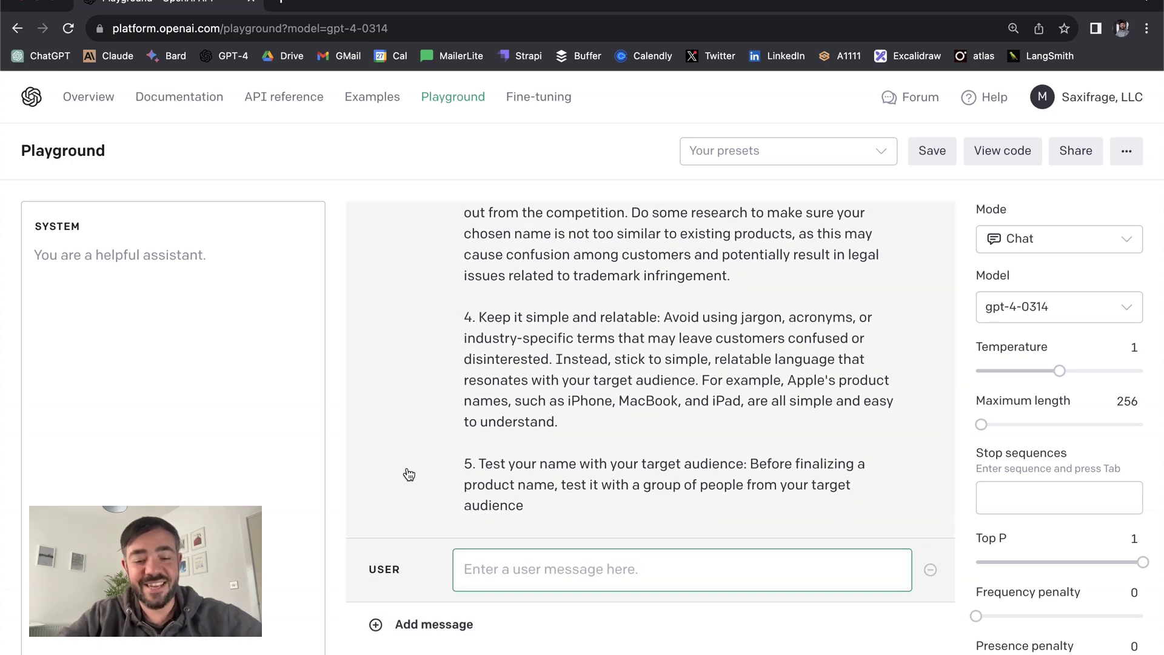
text(Can I have a )
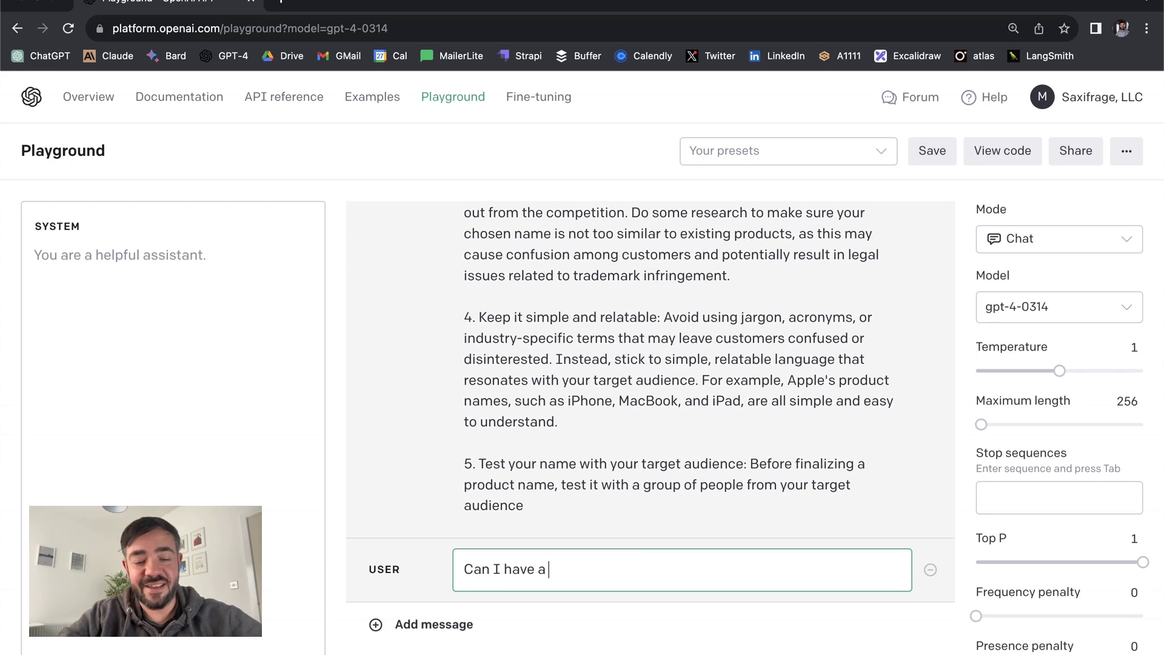
text(list of produ)
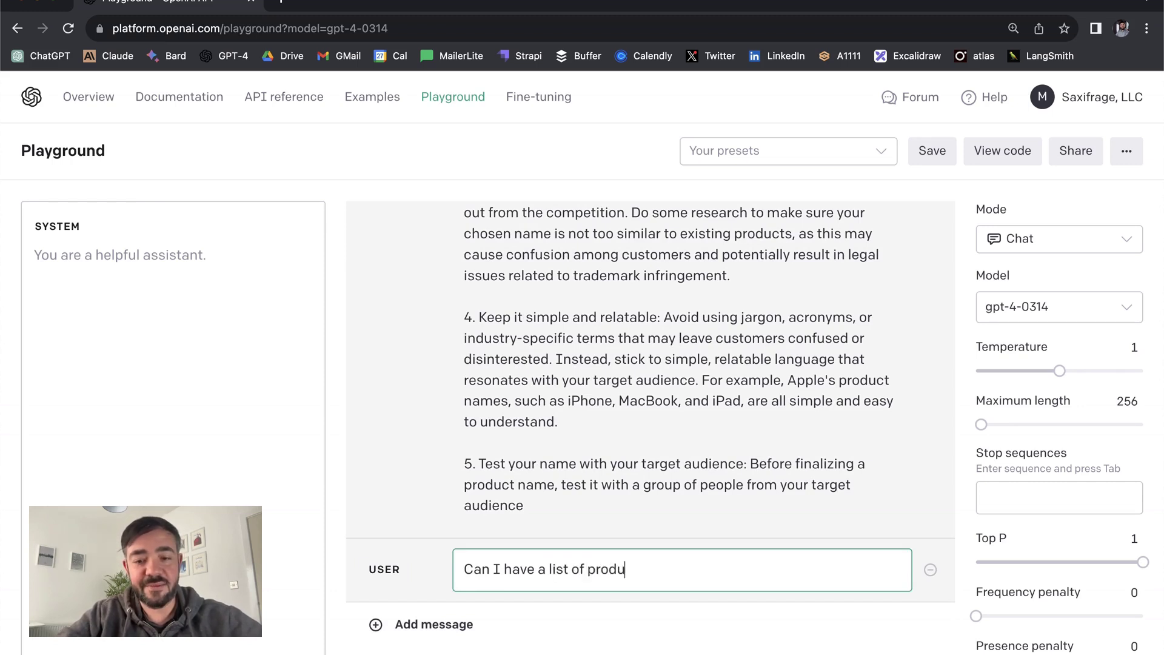
text(hat fit)
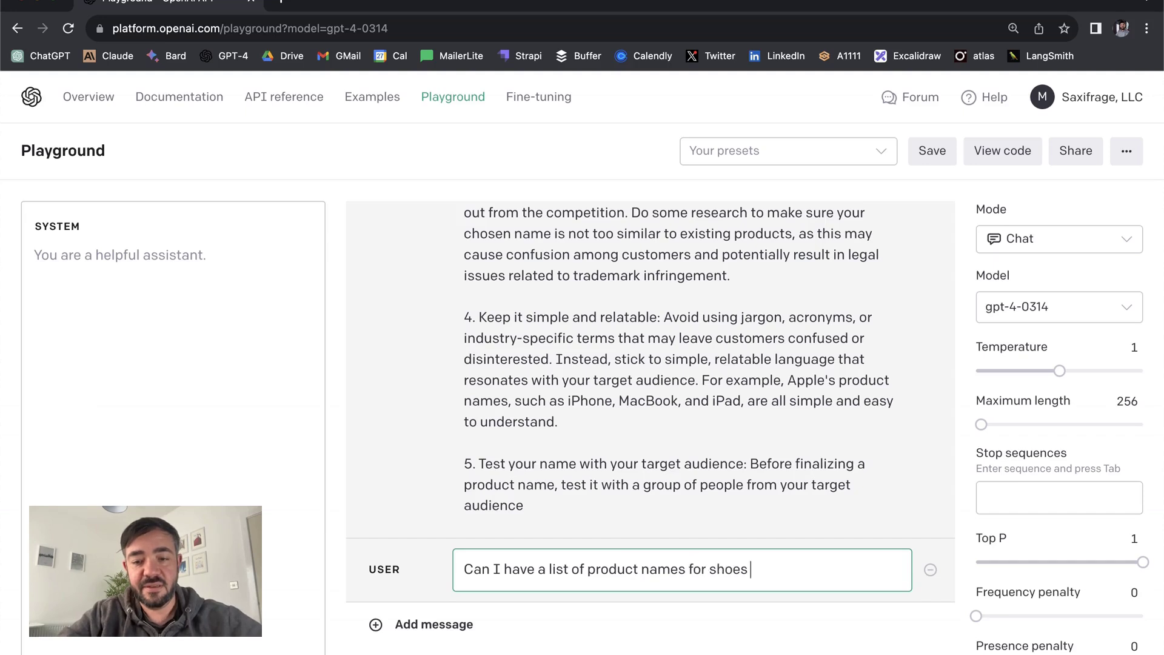
text(it any sho)
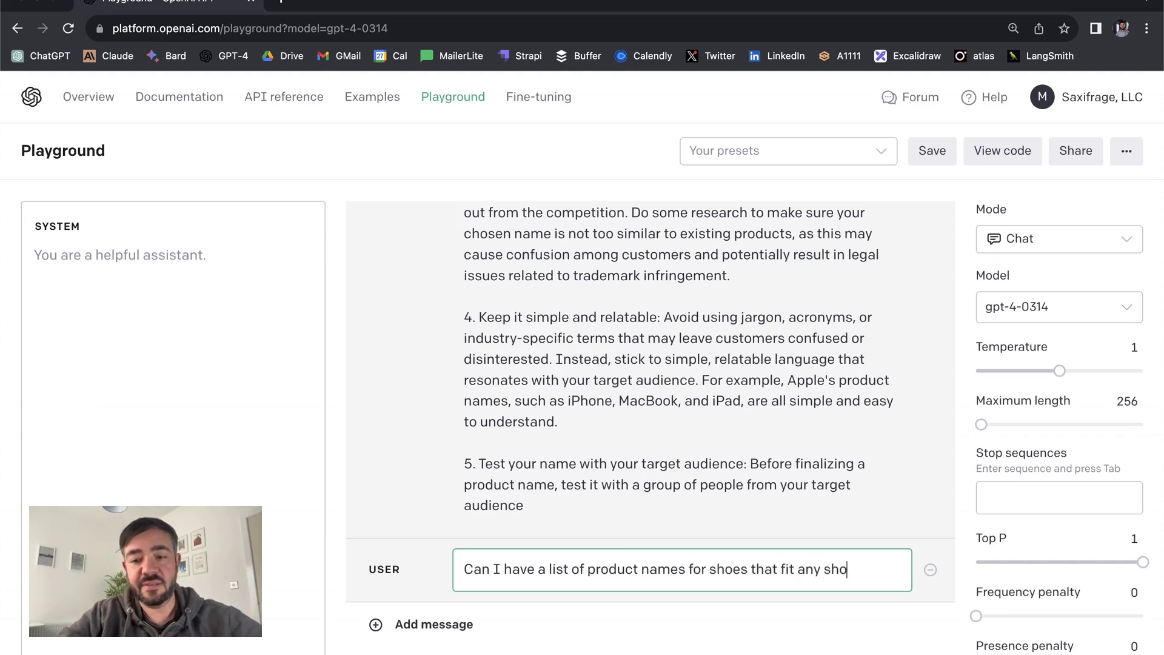
text(e size?)
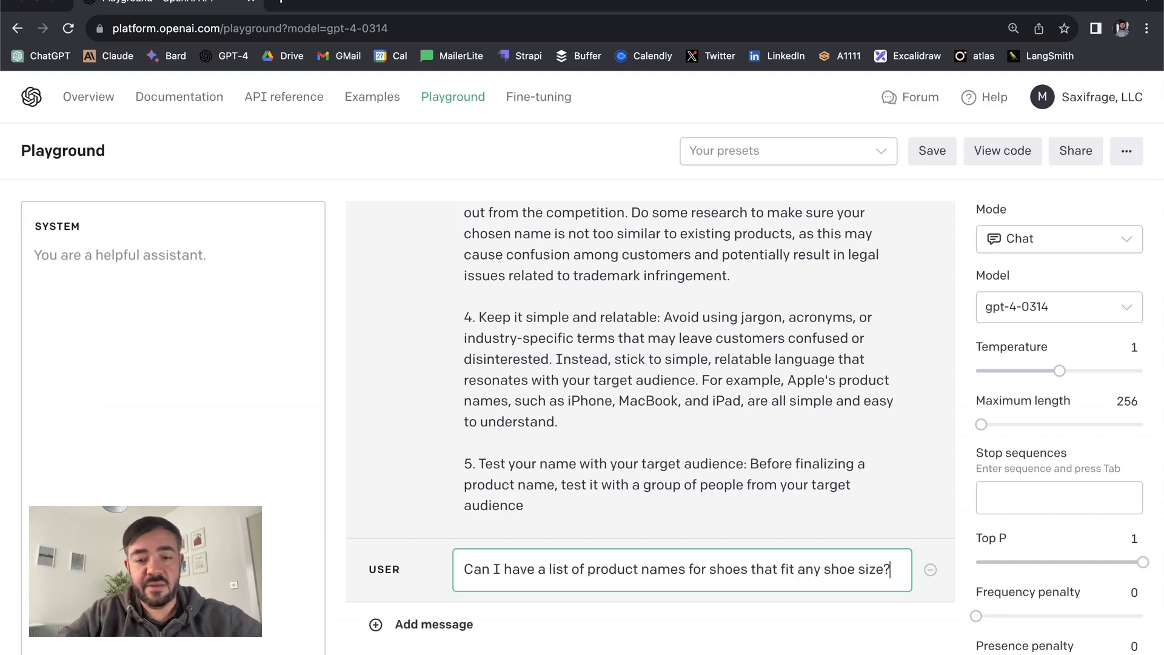
key(Return)
key(BackSpace)
click(405, 472)
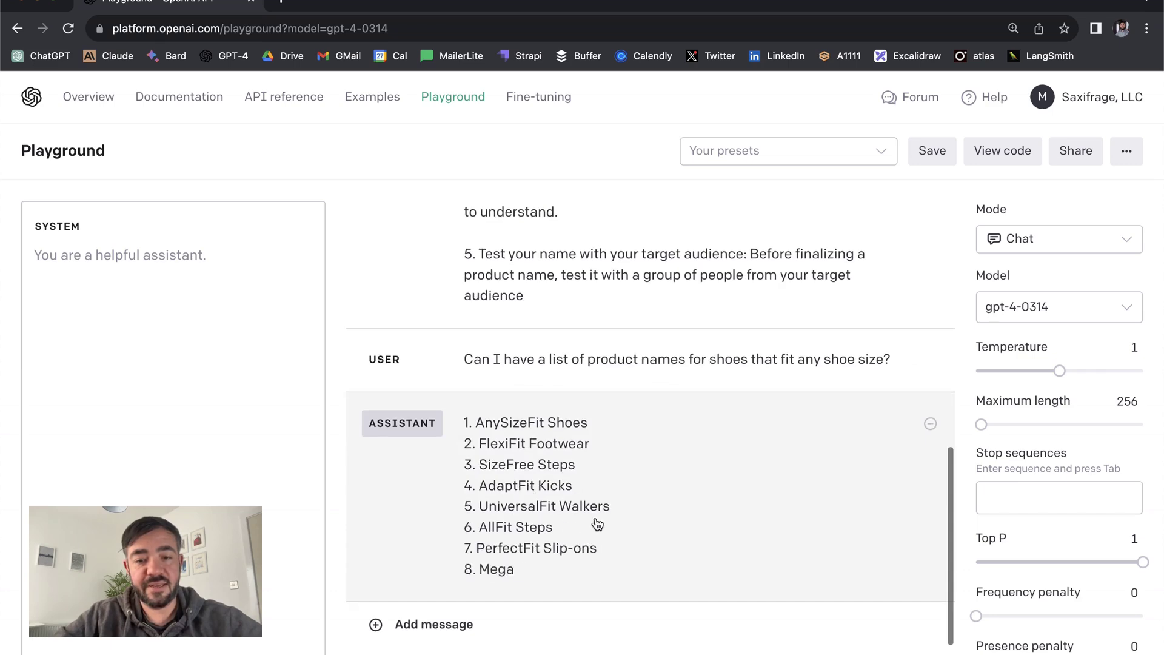
scroll(574, 423, up, 2)
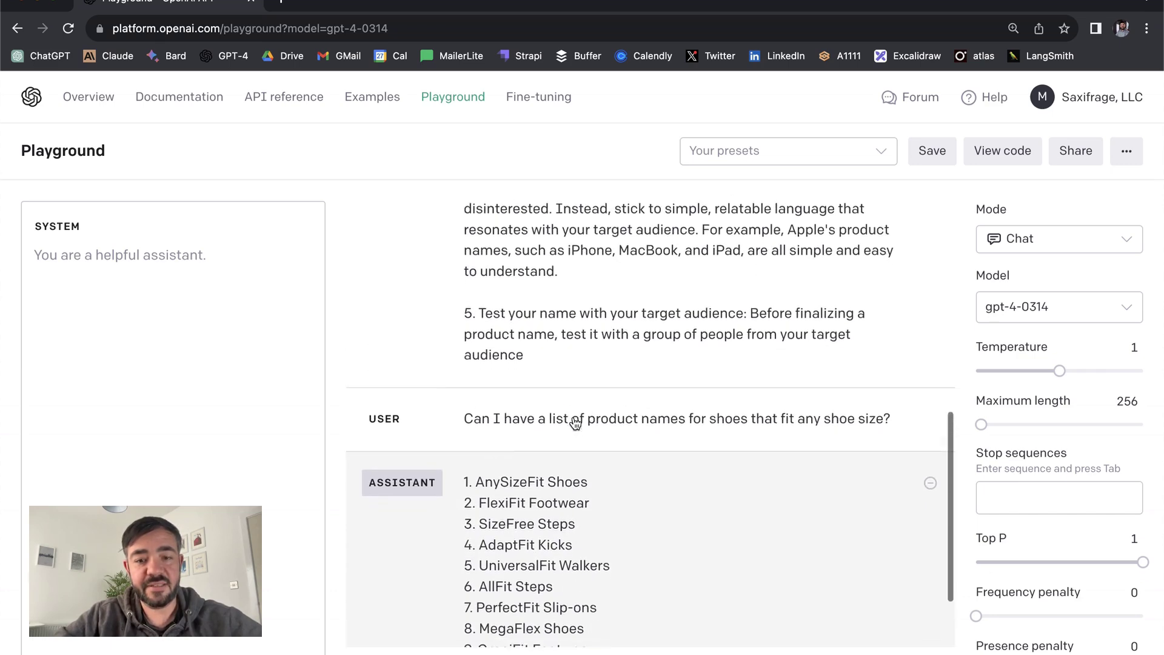
scroll(574, 423, down, 2)
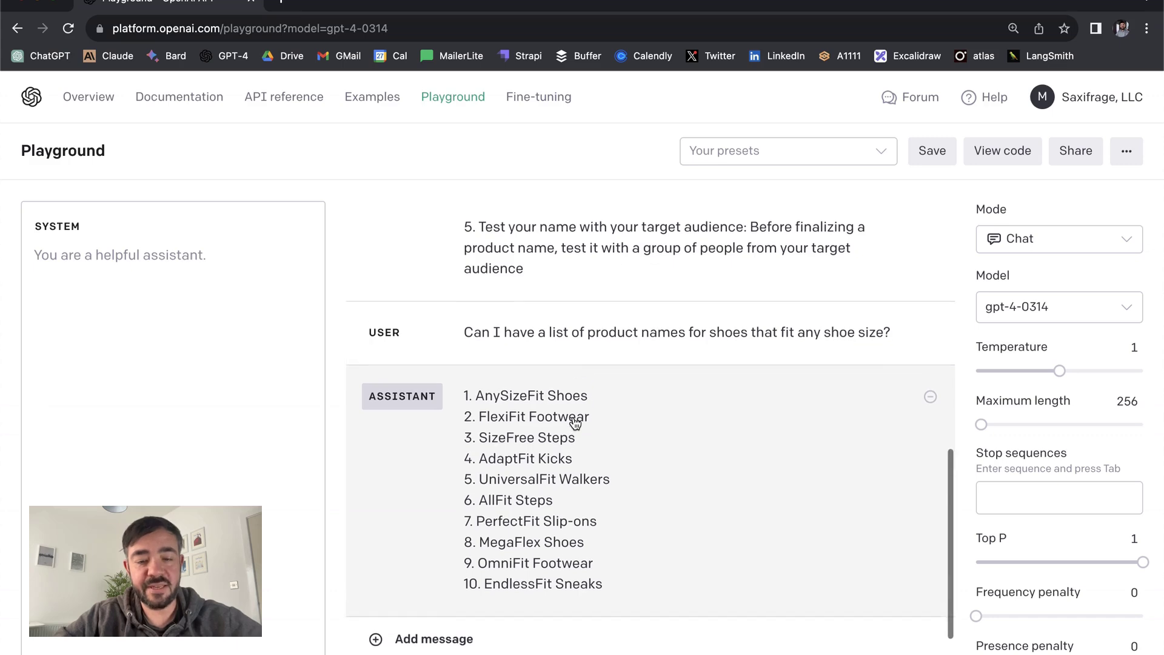
scroll(575, 423, up, 3)
scroll(492, 473, up, 4)
scroll(492, 473, down, 4)
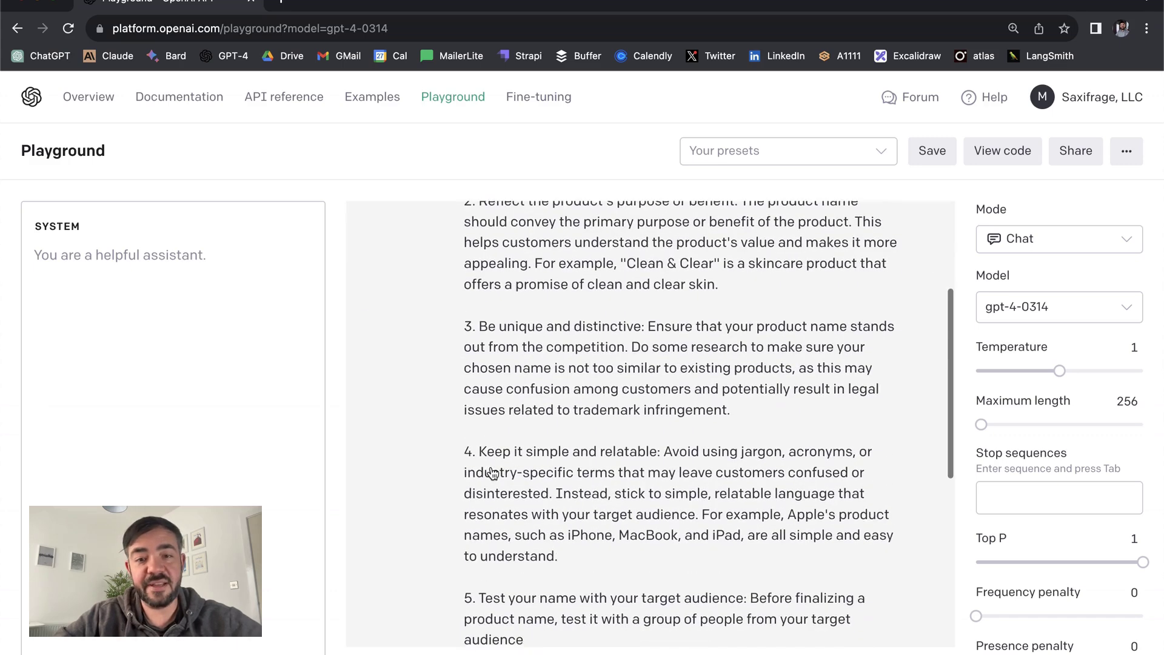
scroll(492, 472, up, 4)
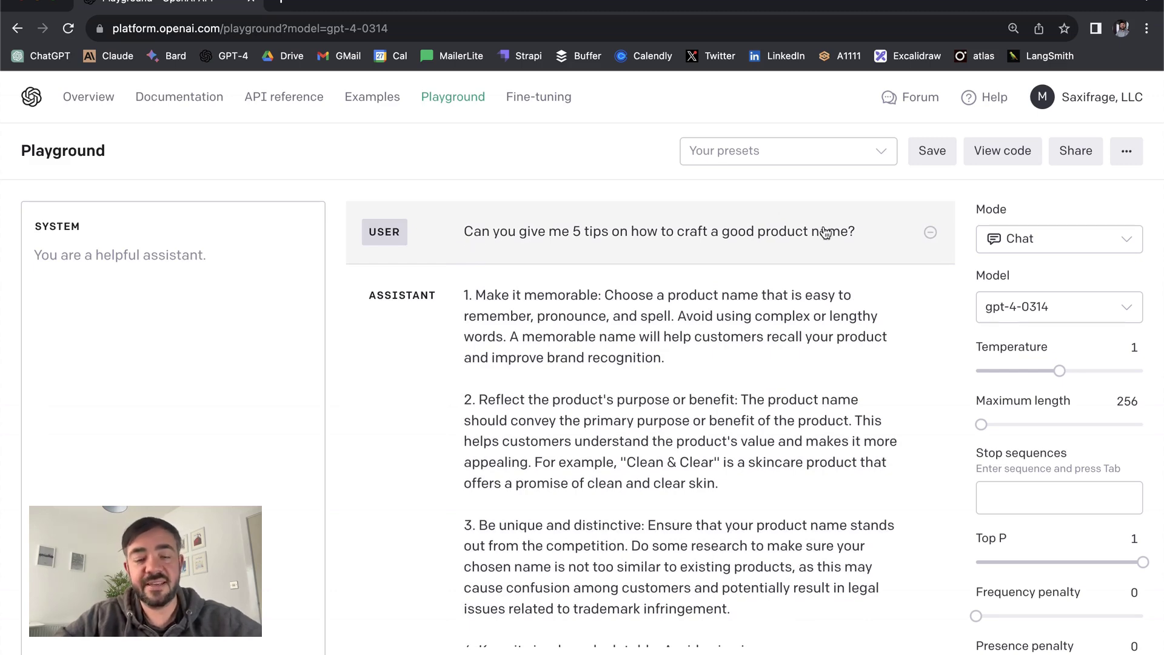
scroll(462, 471, down, 3)
scroll(465, 471, down, 1)
scroll(463, 470, down, 2)
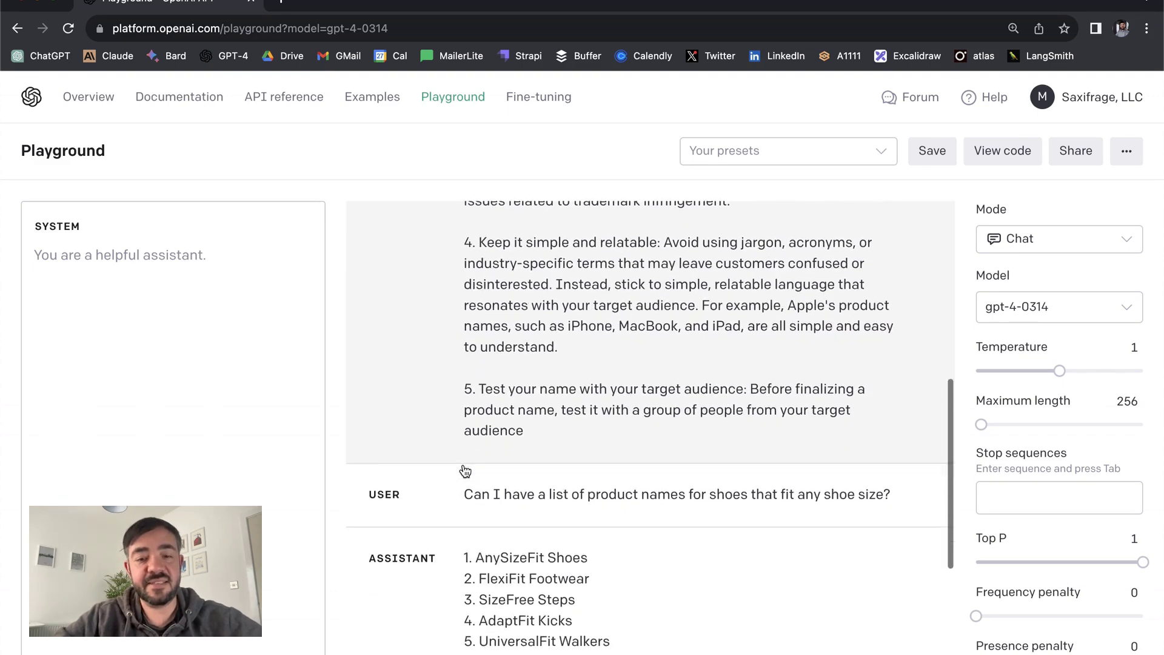
scroll(609, 531, up, 1)
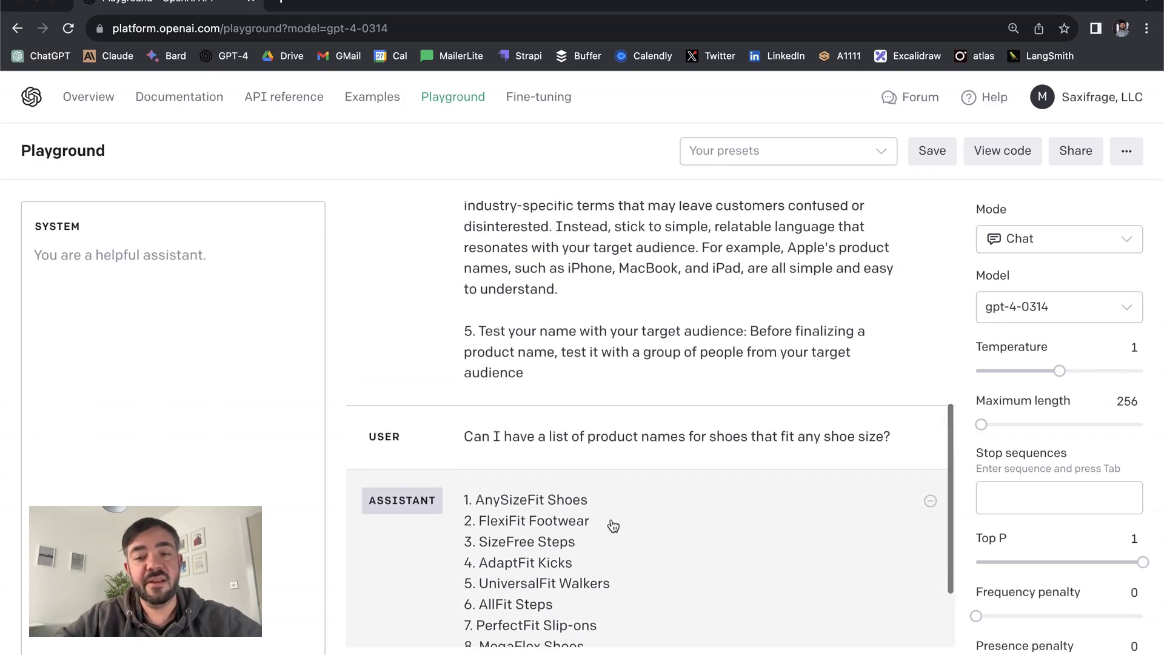
- Reword the question to start 'Using this advice, can you...' instead of 'Can you...'
click(608, 439)
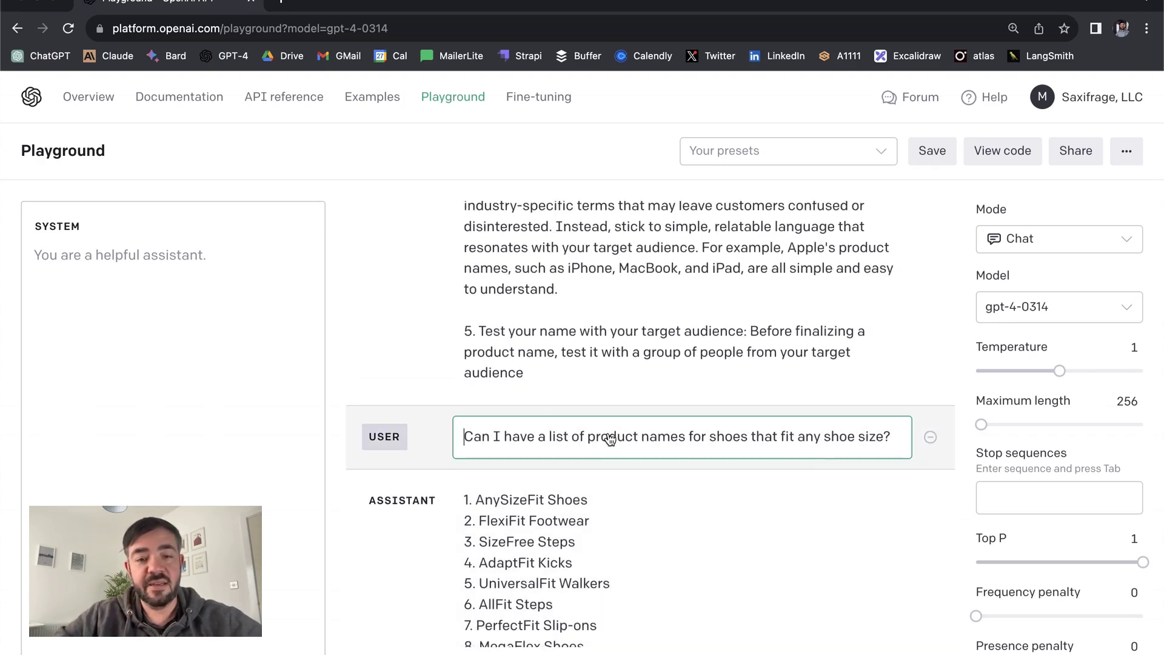
scroll(608, 439, down, 1)
text(Using th)
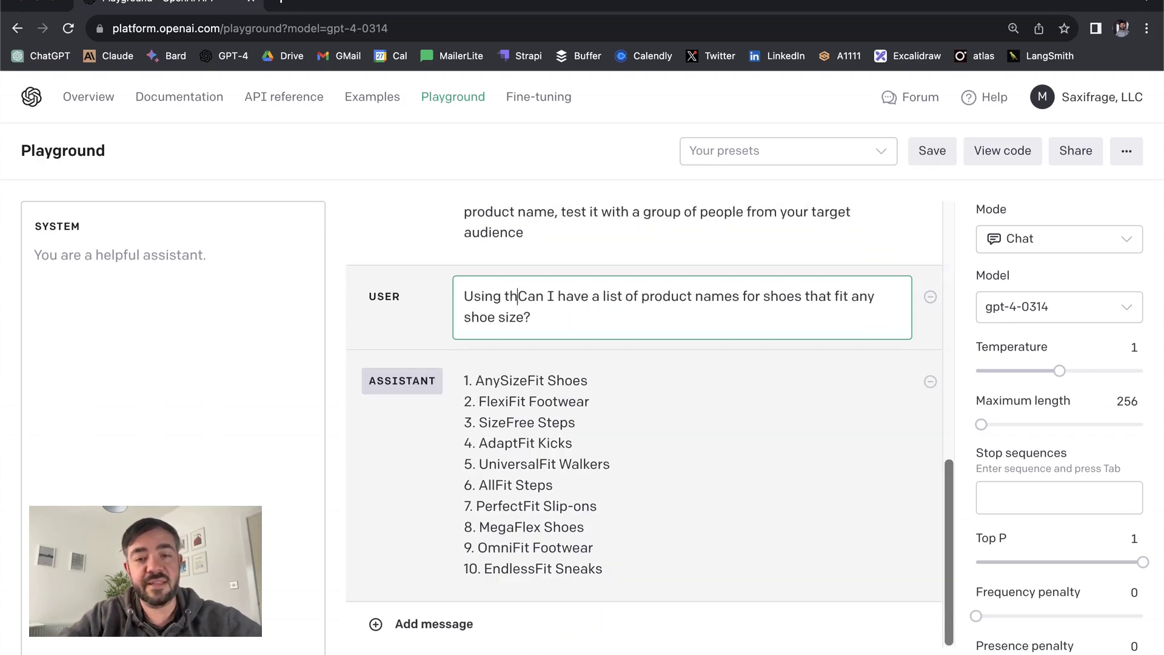
text(is asdcCan I hav)
key(BackSpace)
text(iv)
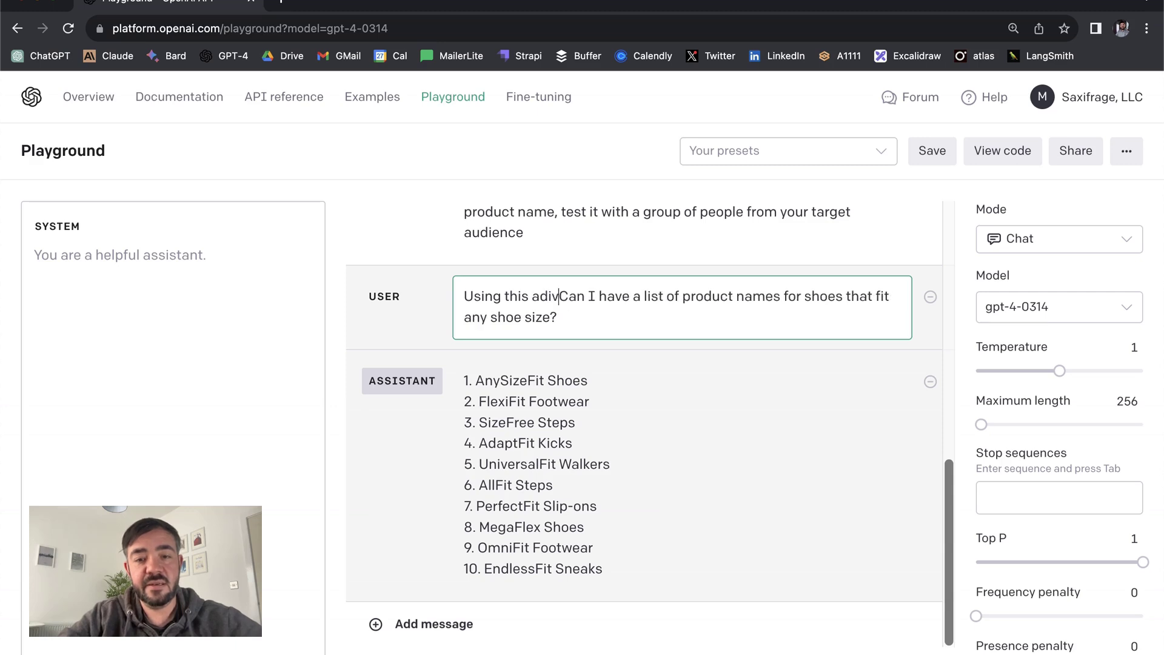
key(BackSpace)
key(BackSpace)
text(vice)
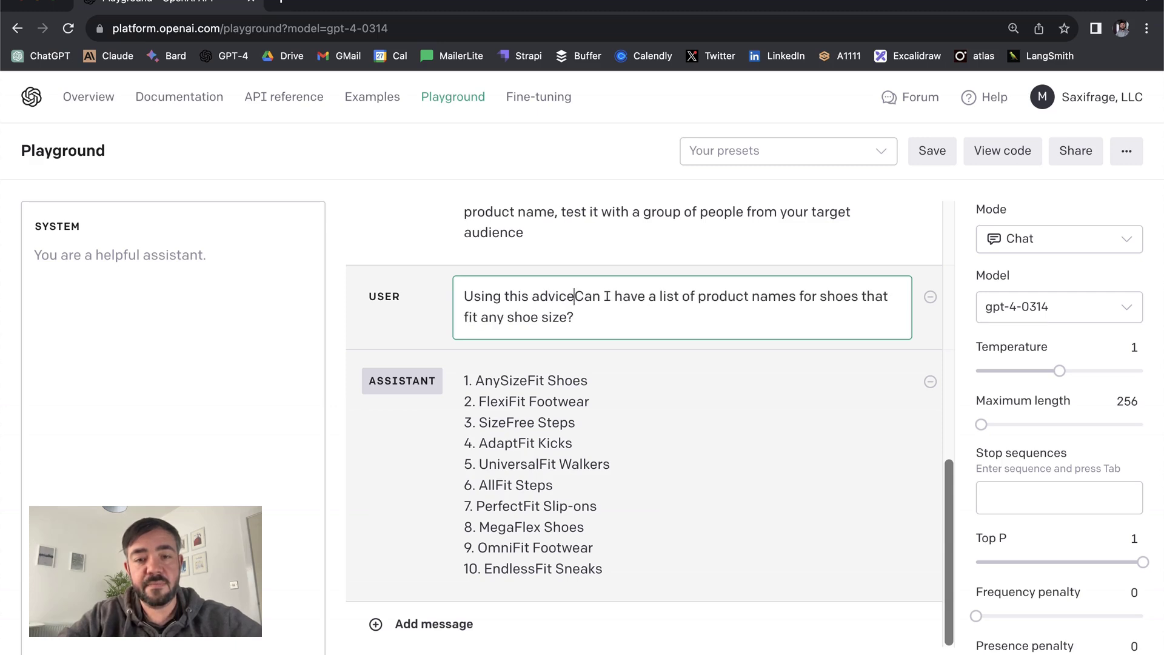
text(,)
key(Delete)
text(c)
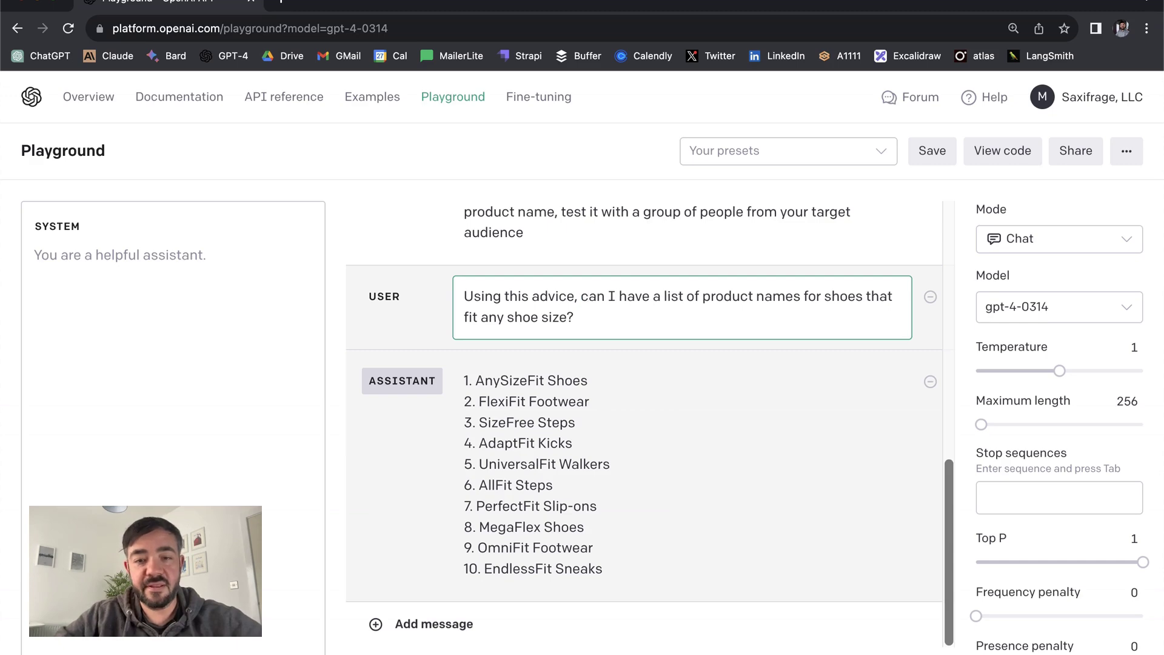
key(Return)
key(BackSpace)
key(Escape)
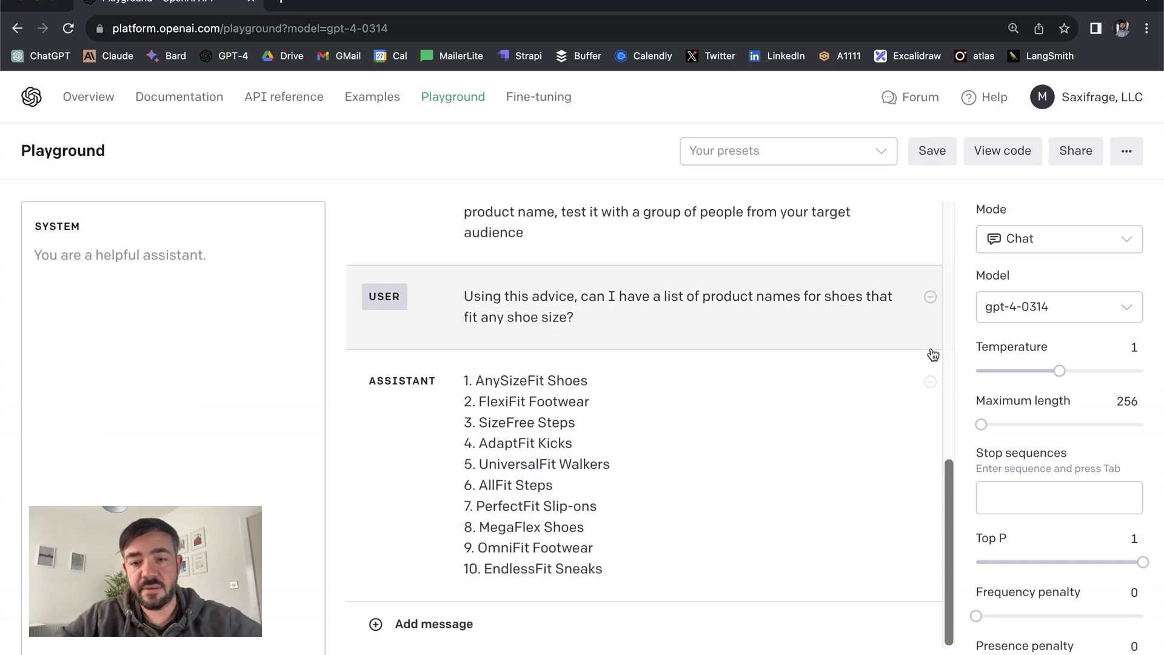
- Remove the old ten-name reply and submit the reworded request to GPT-4
click(930, 381)
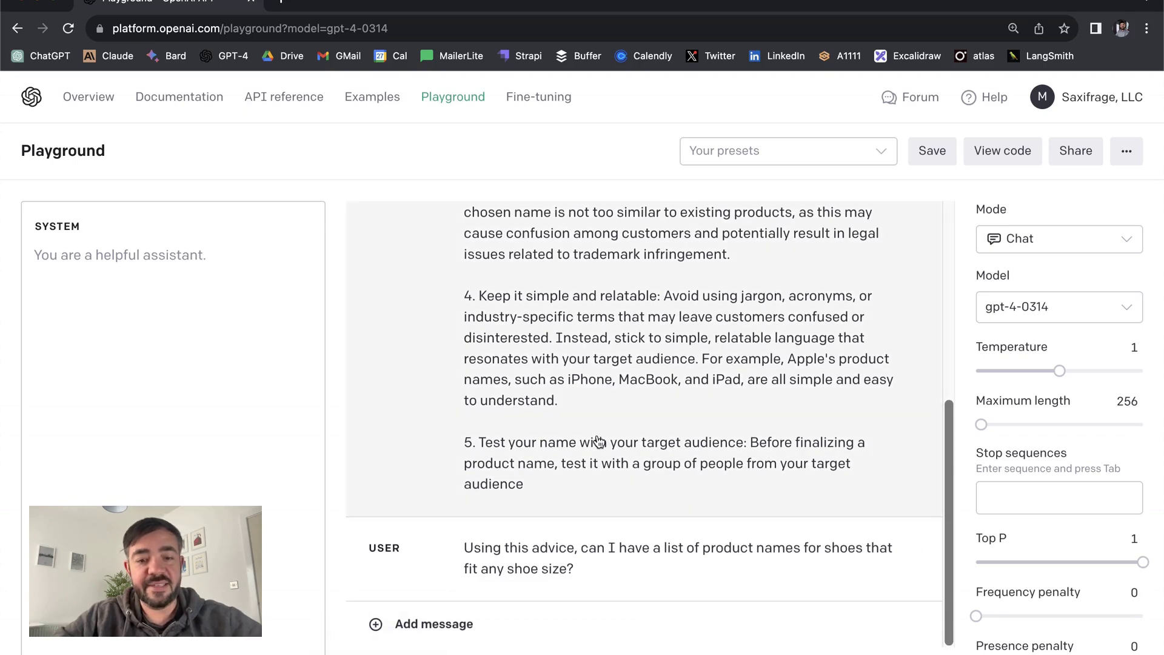
key(ctrl+Return)
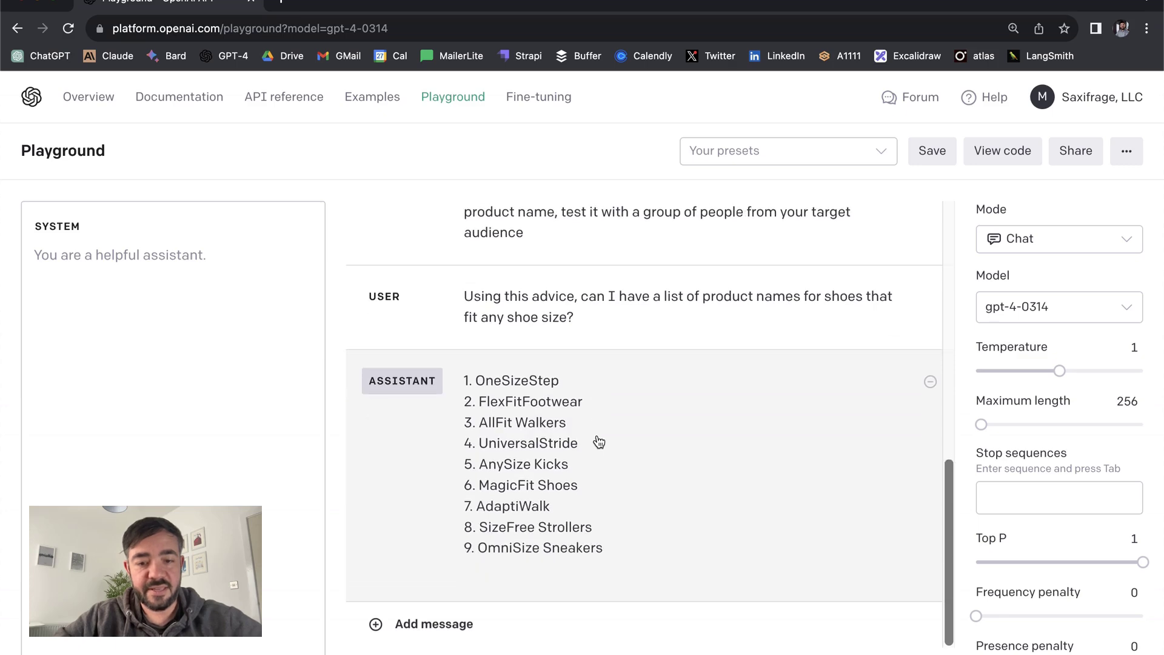
scroll(589, 385, up, 1)
scroll(589, 385, up, 5)
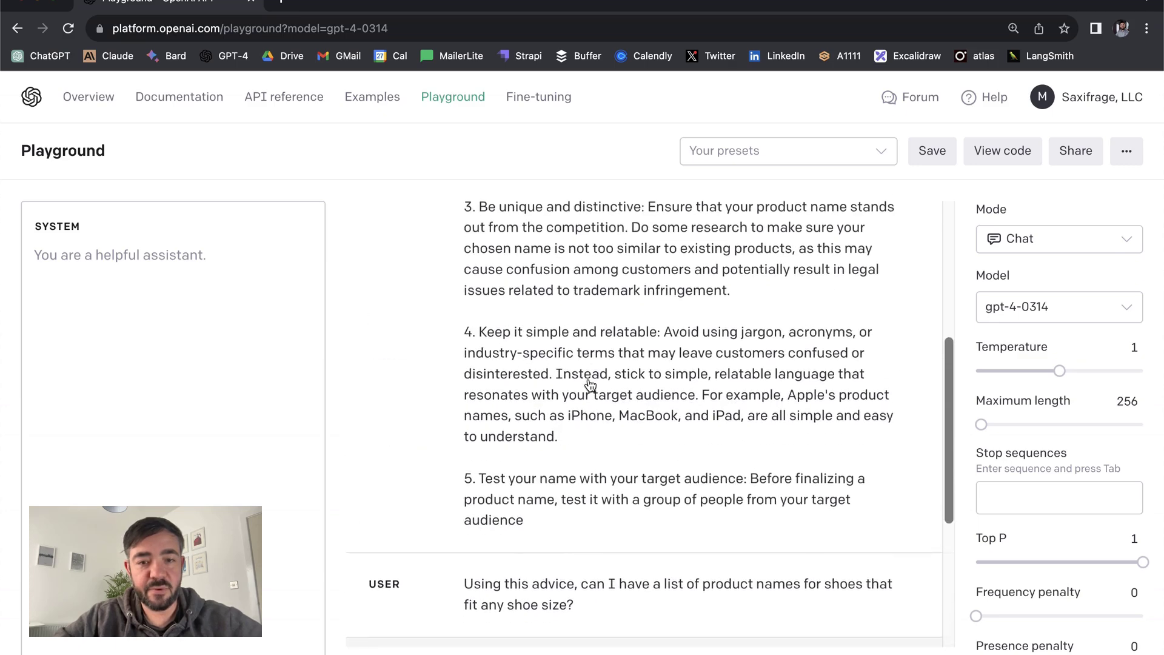
scroll(537, 360, up, 3)
scroll(543, 360, up, 3)
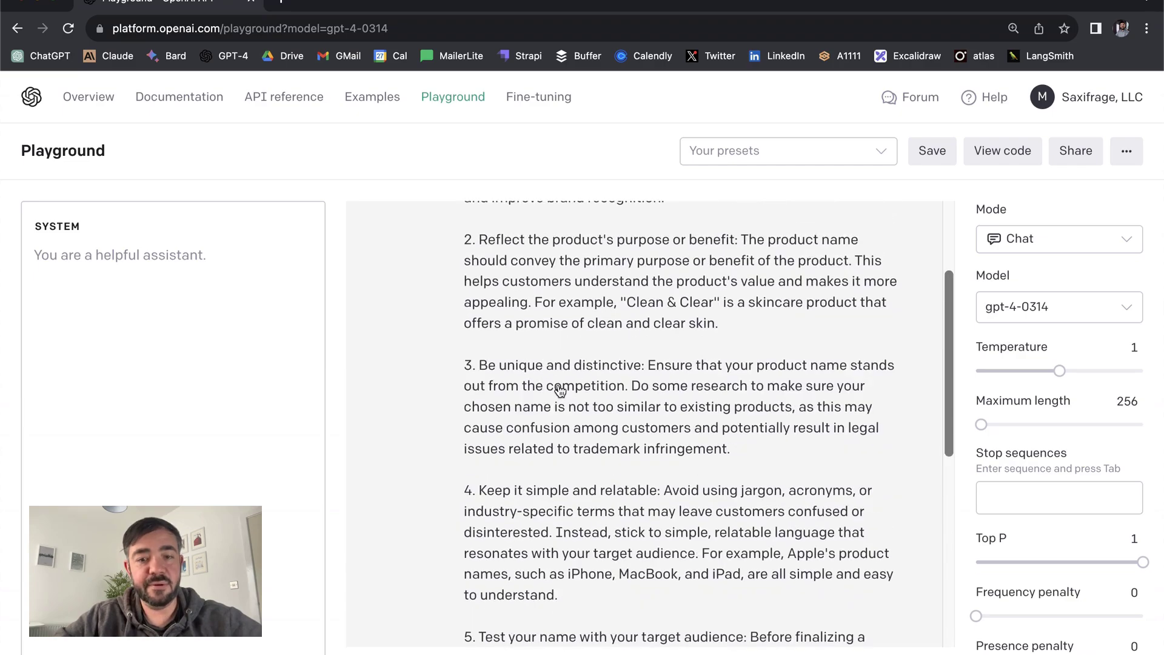
scroll(558, 390, down, 3)
scroll(559, 391, up, 2)
scroll(559, 390, down, 10)
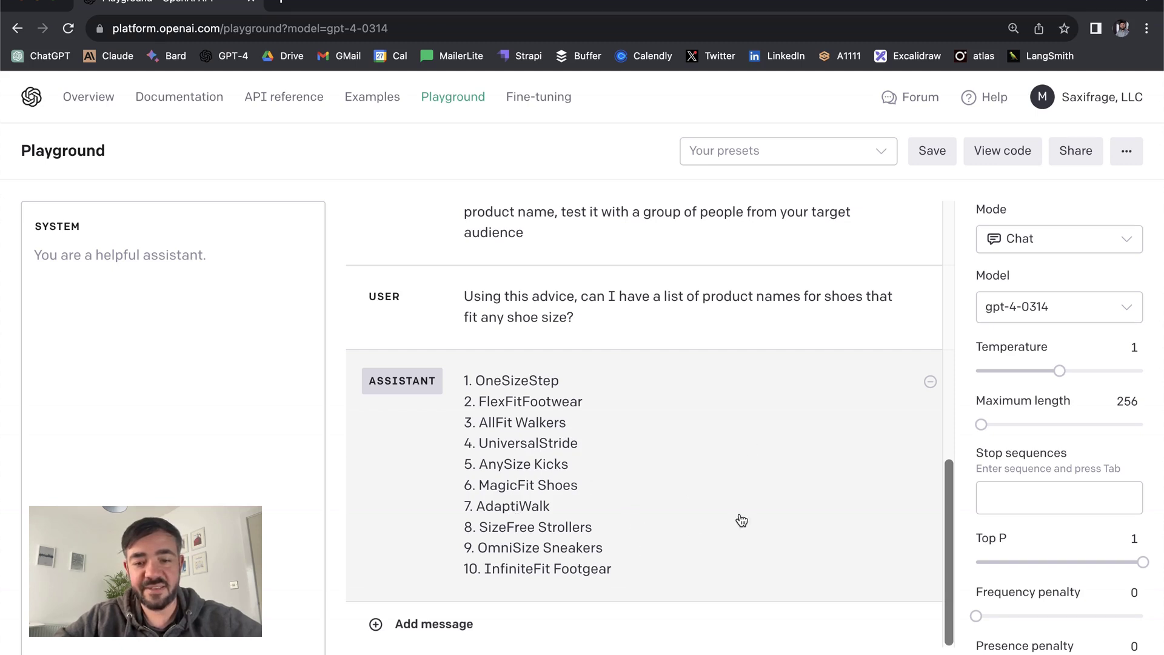
- Delete the advice-based name list, regenerate a fresh ten-name list, and add an empty user message
click(929, 382)
click(623, 561)
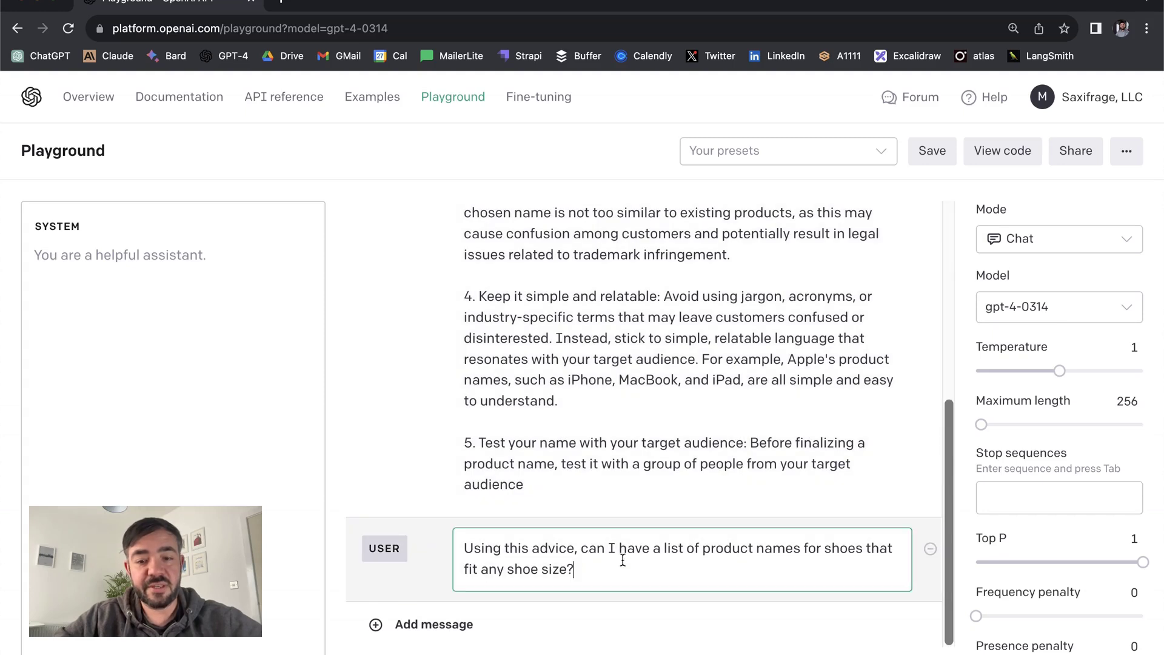
key(super+Return)
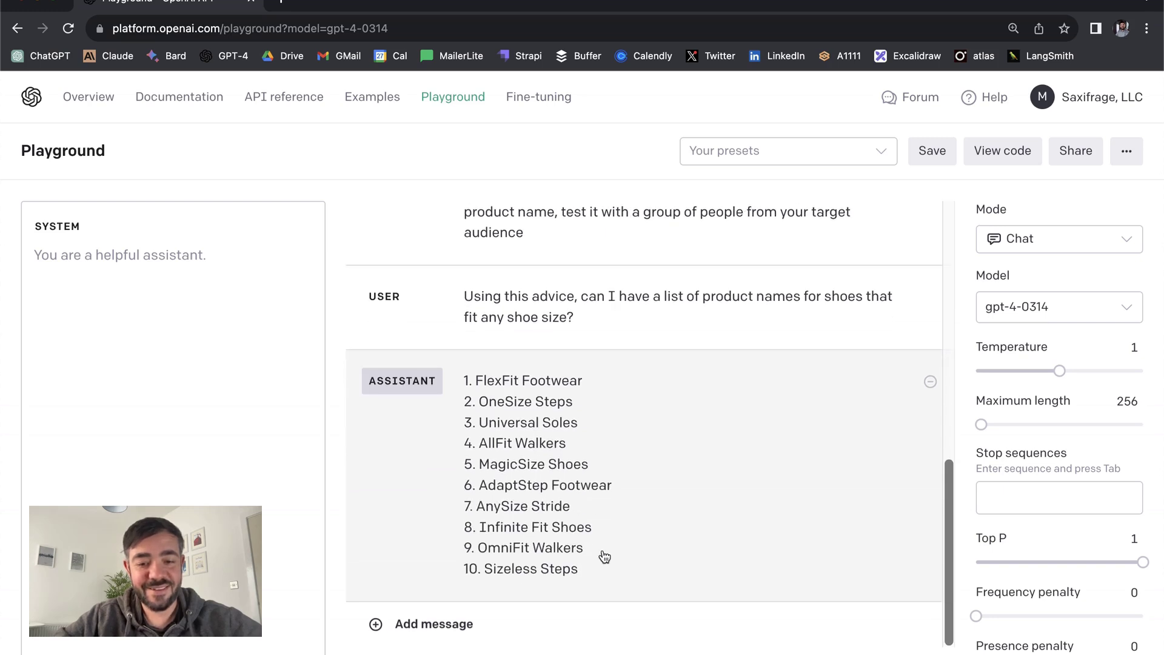
click(427, 627)
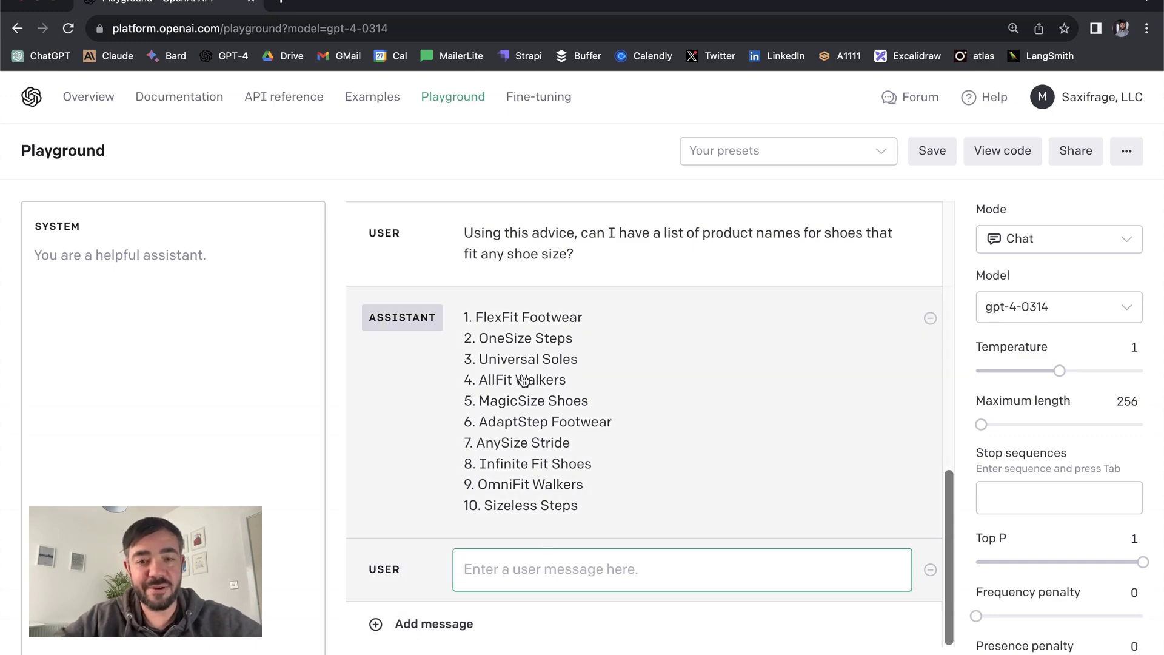
scroll(523, 381, up, 5)
scroll(524, 380, up, 1)
scroll(566, 440, down, 6)
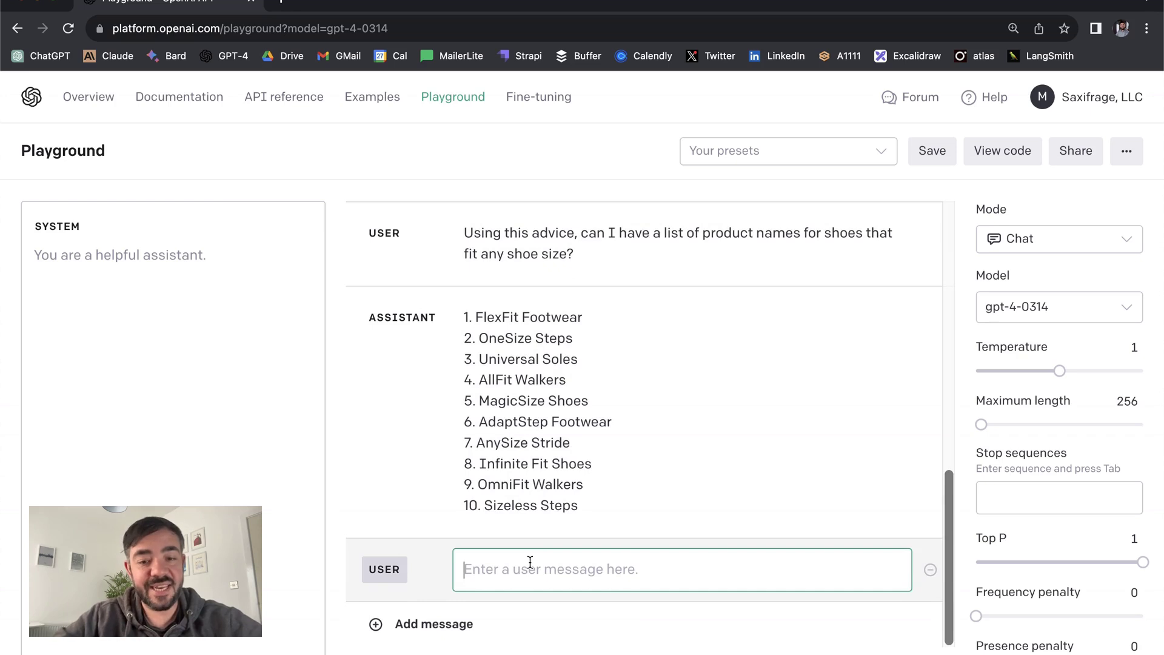
text(Rat)
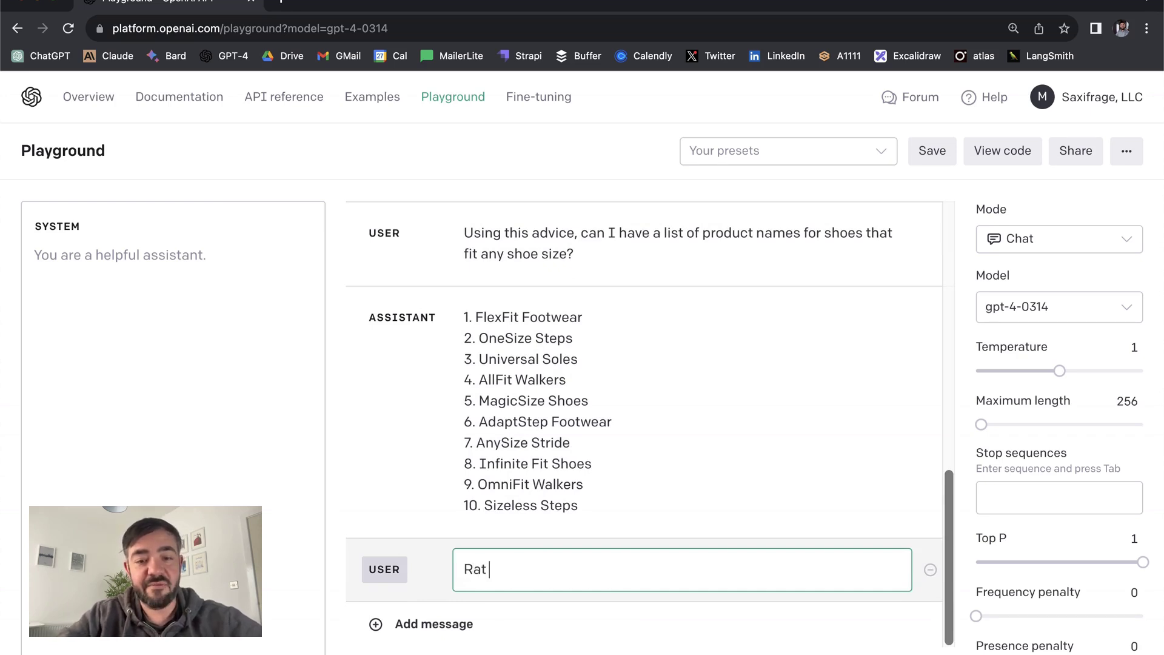
text(e the names based on the 5 tips)
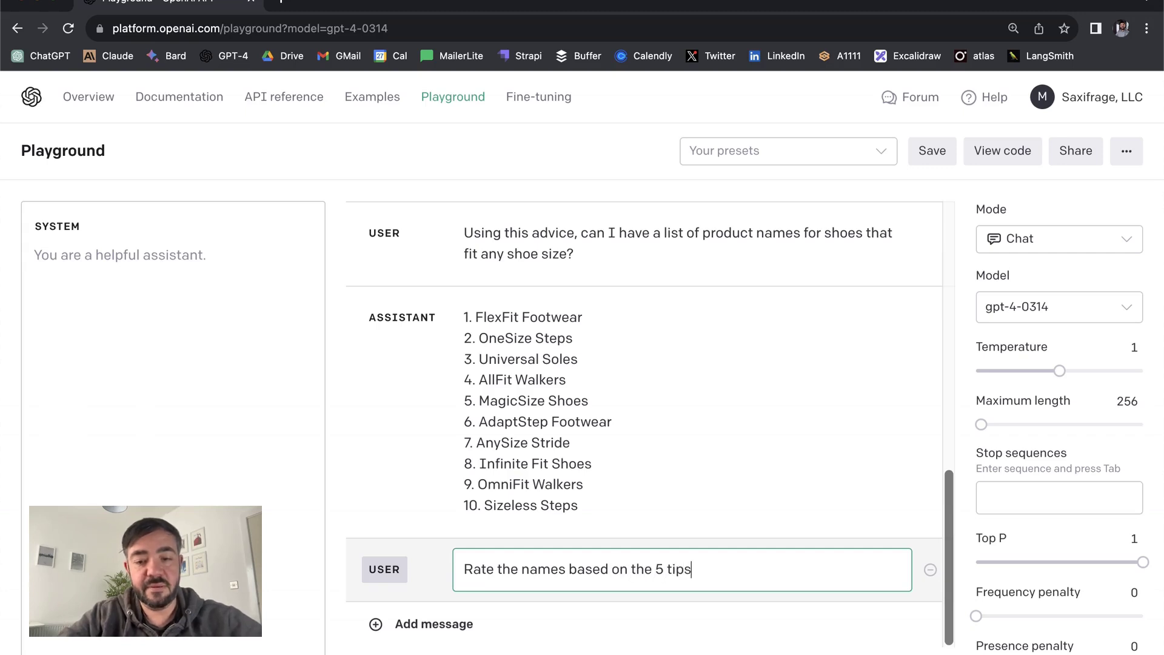
- Ask GPT-4 to 'Rate the names based on the 5 tips' and submit it
key(Return)
key(BackSpace)
key(Escape)
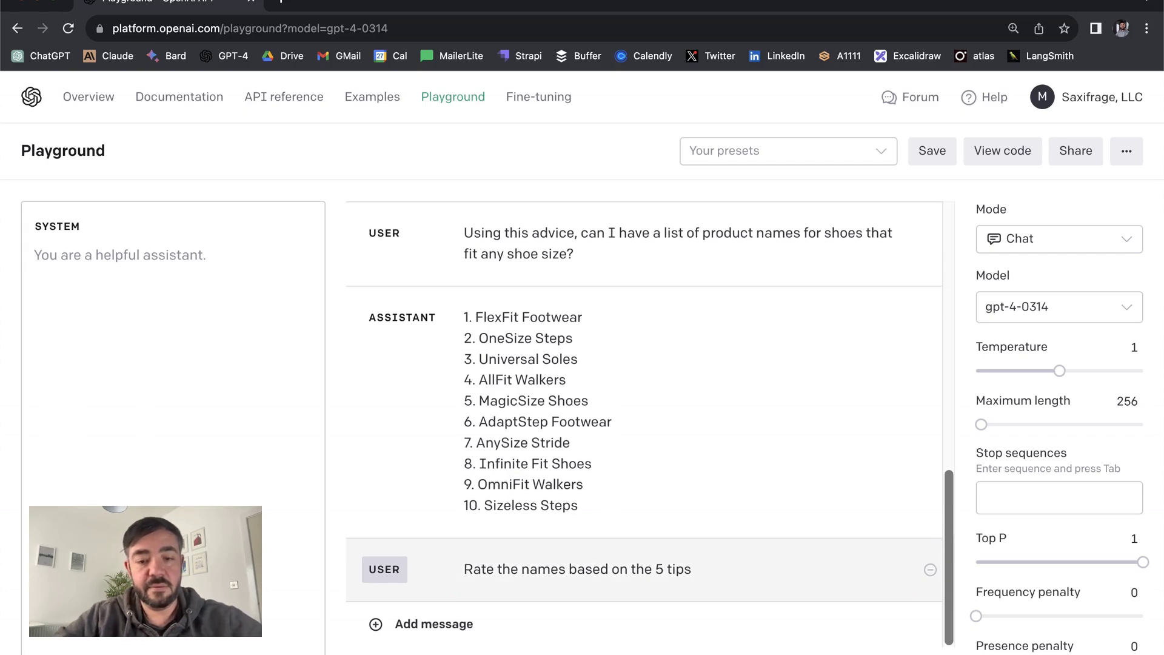